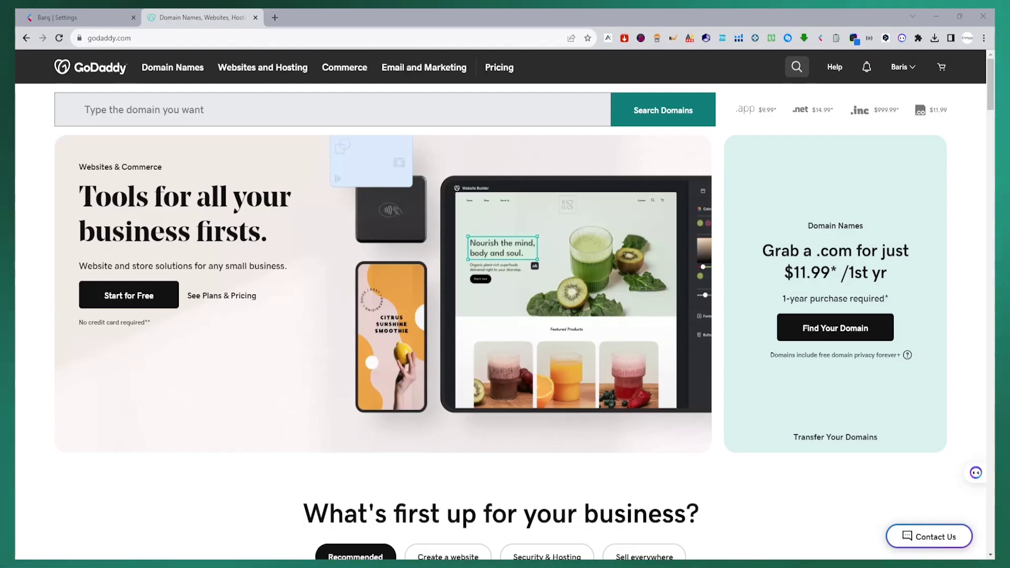
pyautogui.click(903, 66)
pyautogui.click(764, 227)
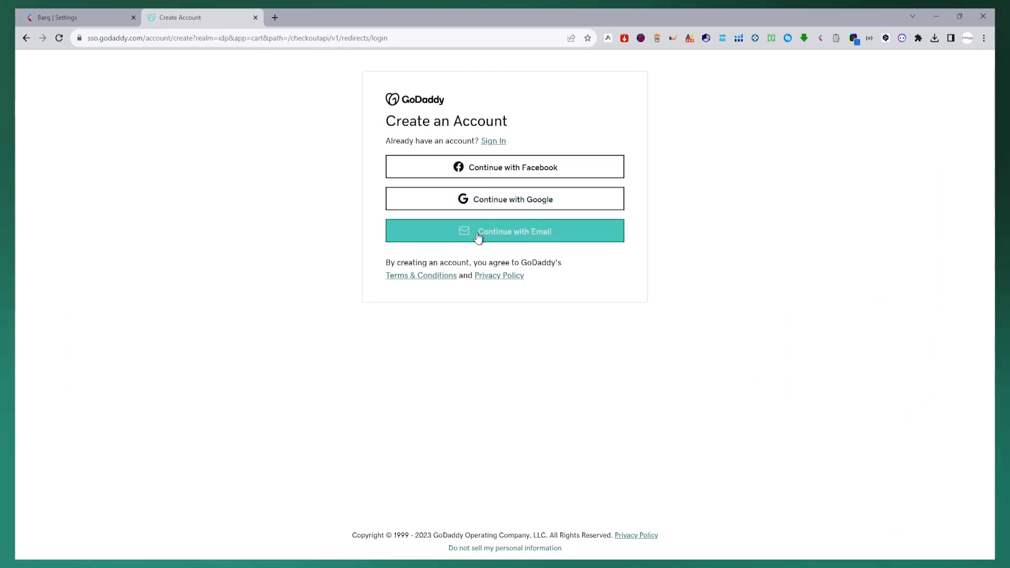
pyautogui.click(478, 237)
pyautogui.click(26, 37)
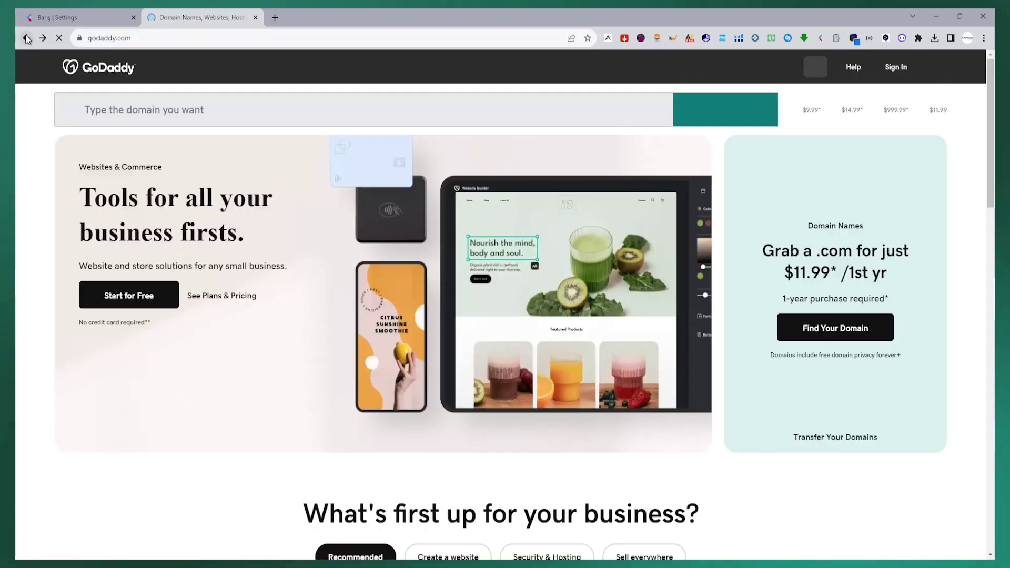
# Search for the domain youfirstdomainname.com
pyautogui.click(130, 110)
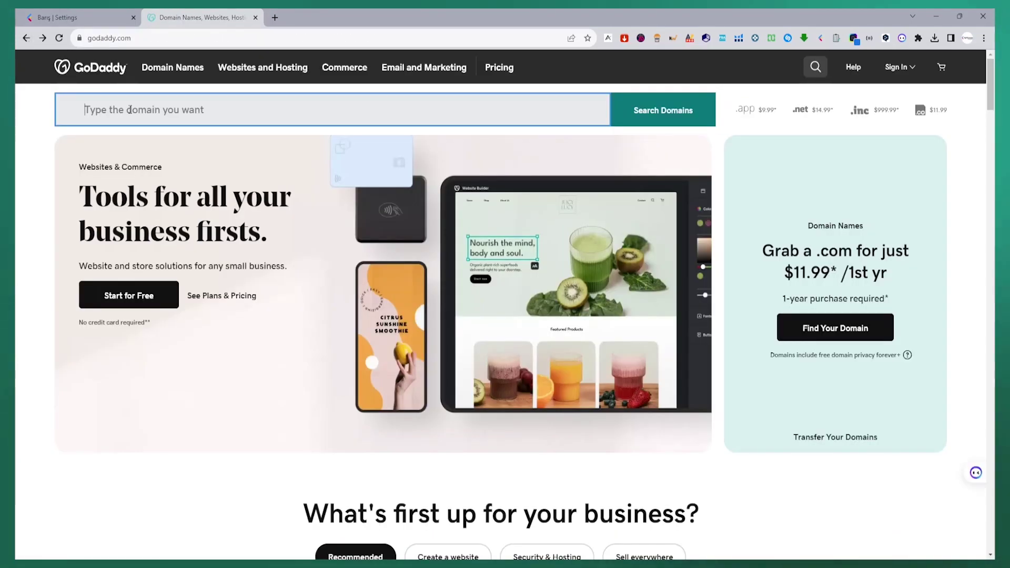
pyautogui.write('you')
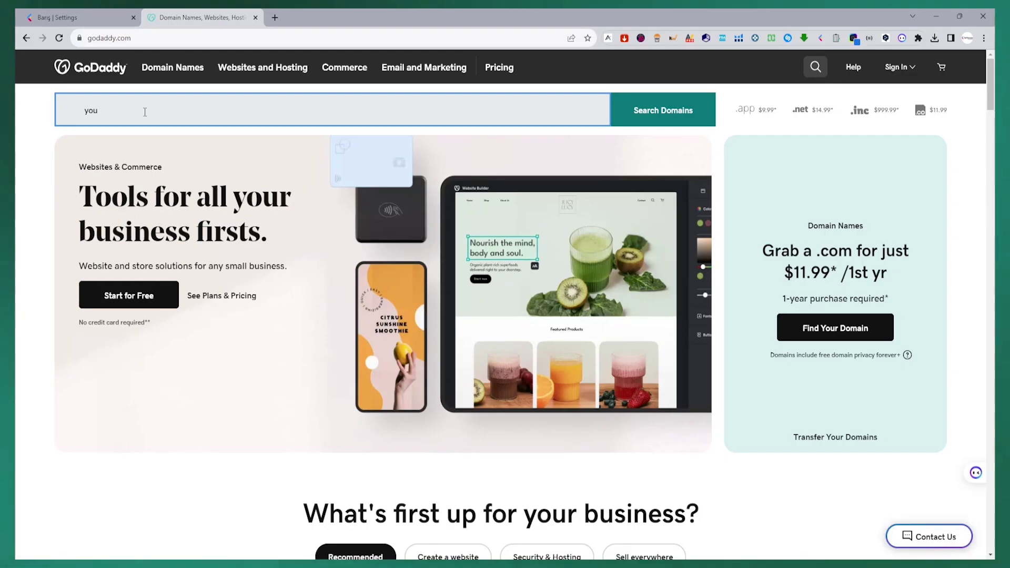
pyautogui.write('firstdoma')
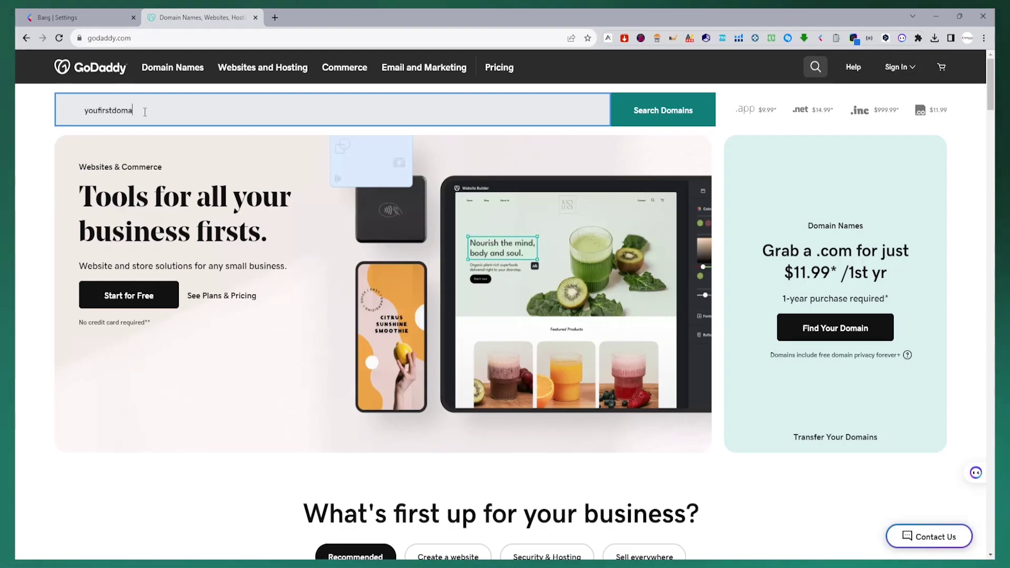
pyautogui.write('inname.com')
pyautogui.click(666, 108)
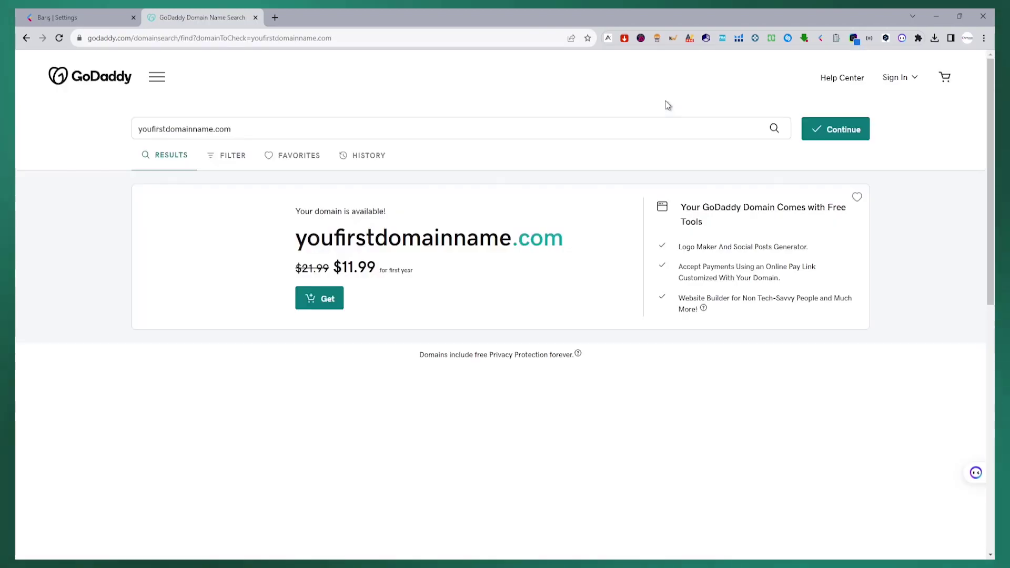
# Add youfirstdomainname.com to the cart with a 1-year registration term
pyautogui.click(320, 299)
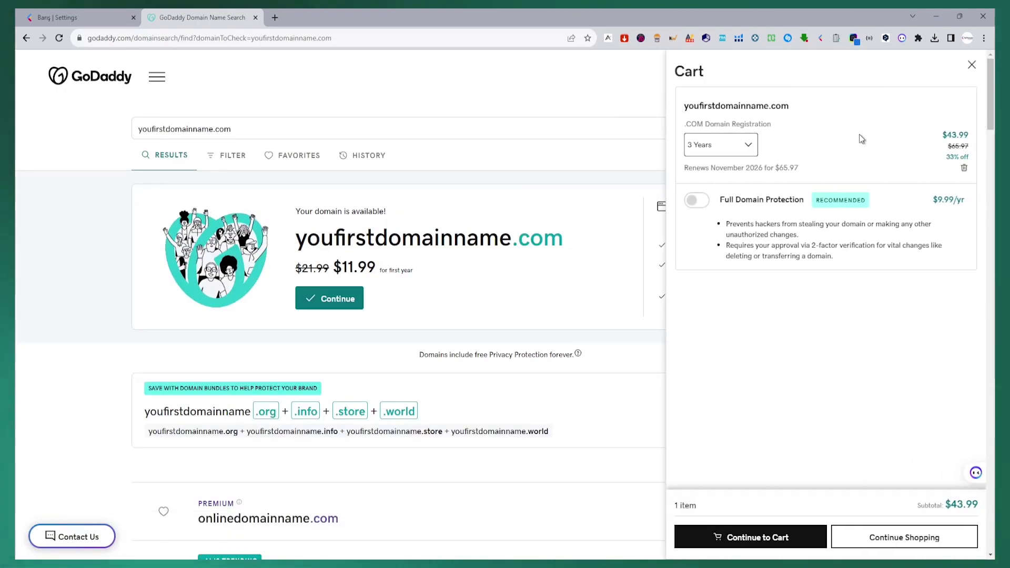
pyautogui.click(720, 145)
pyautogui.click(708, 165)
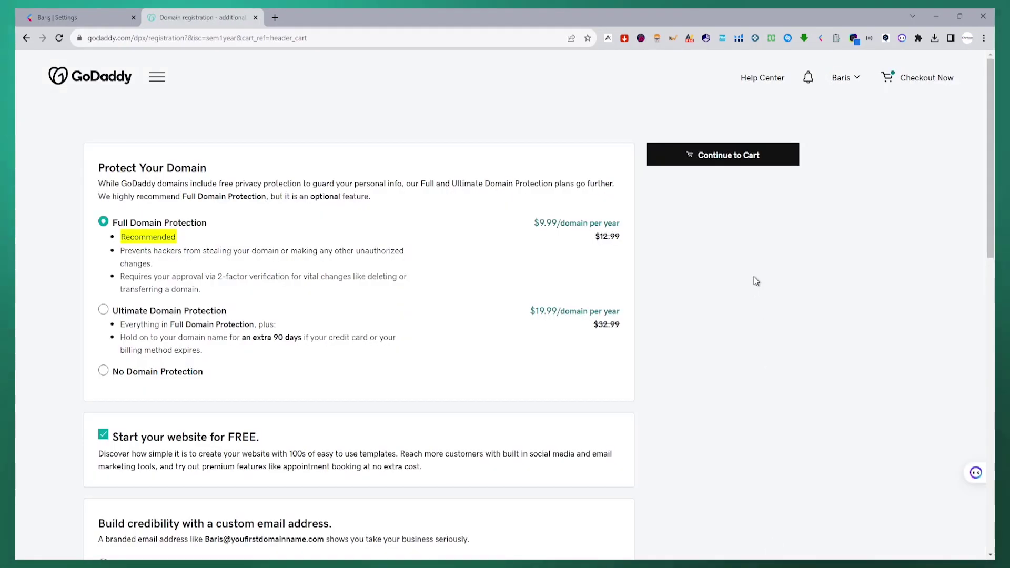
# Choose No Domain Protection for the domain and continue to the cart
pyautogui.click(166, 375)
pyautogui.scroll(5, 731, 233)
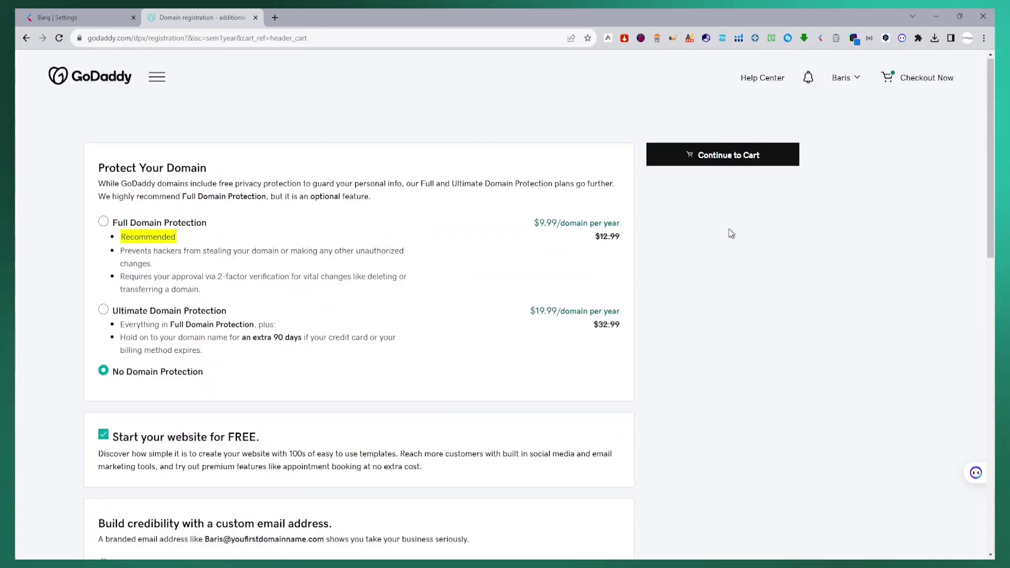
pyautogui.click(729, 154)
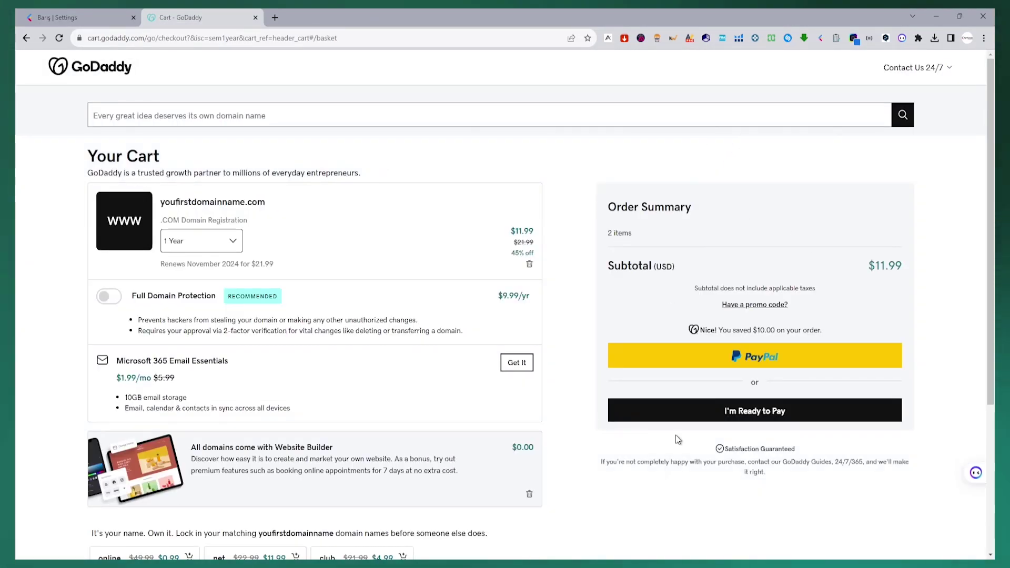
# Review the cart, proceed to checkout and complete the domain purchase
pyautogui.scroll(-3, 222, 264)
pyautogui.scroll(-3, 354, 435)
pyautogui.scroll(10, 354, 435)
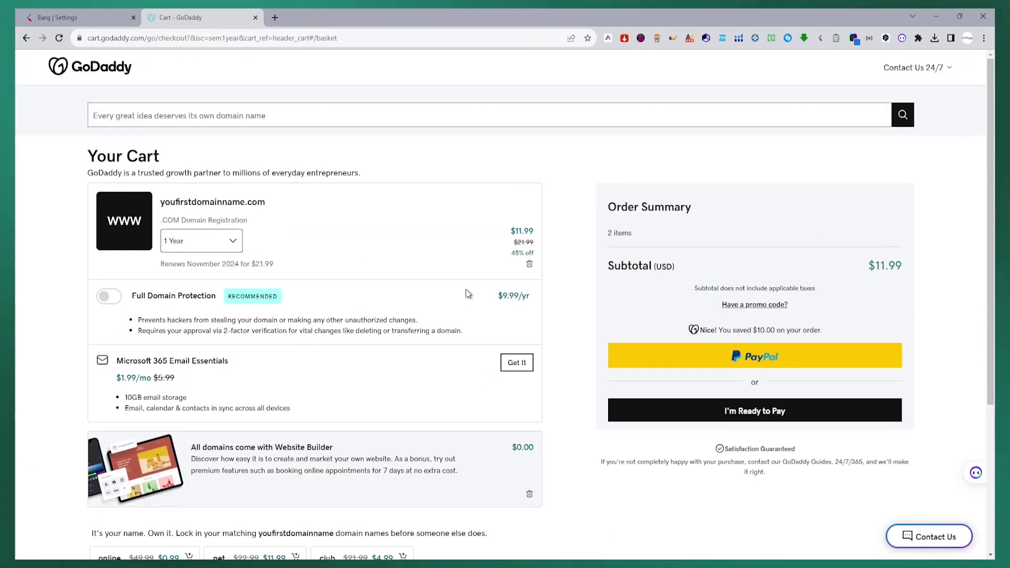
pyautogui.click(757, 347)
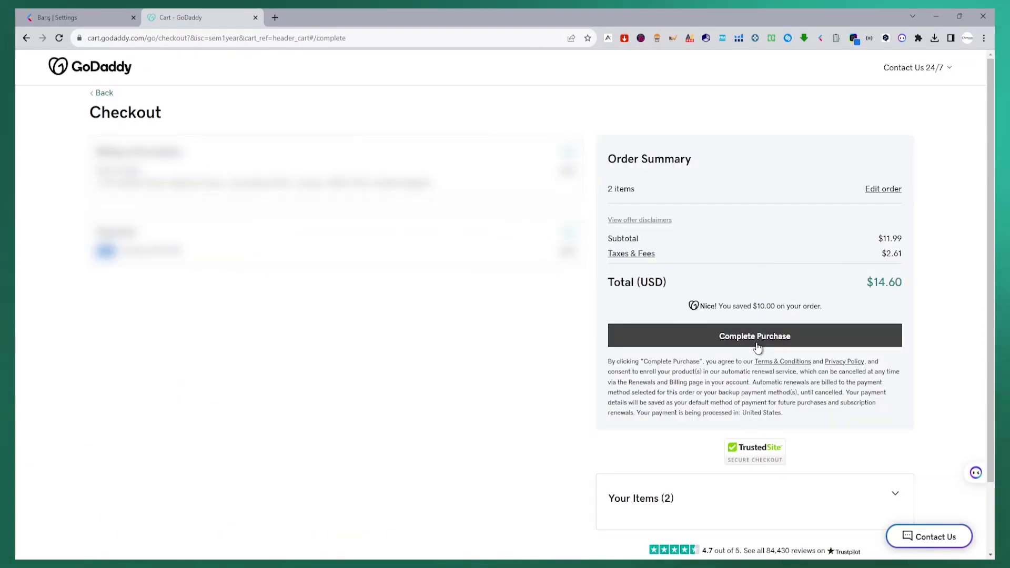
pyautogui.click(726, 345)
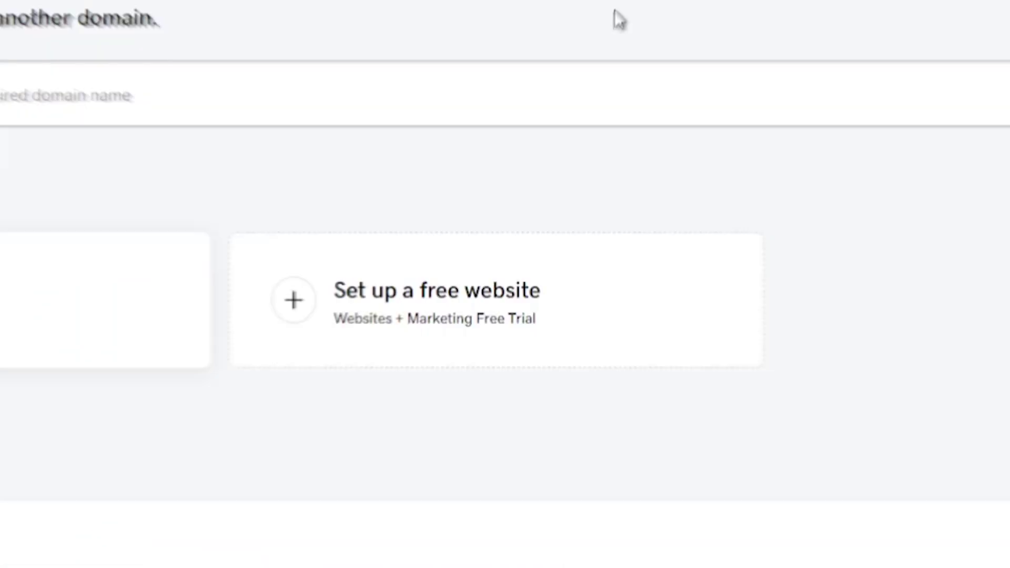
# Open the account's My Products page
pyautogui.click(914, 61)
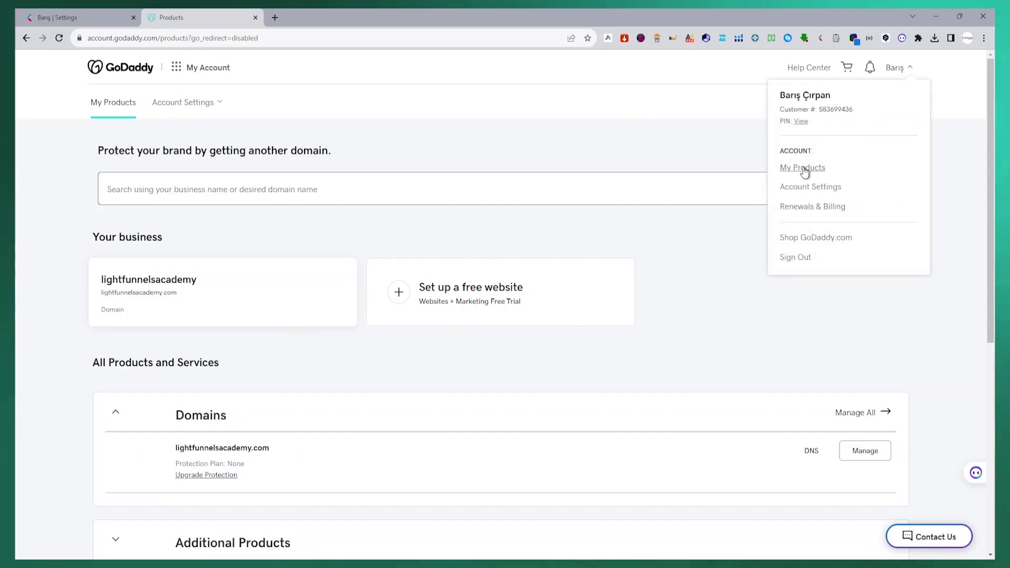
pyautogui.click(476, 230)
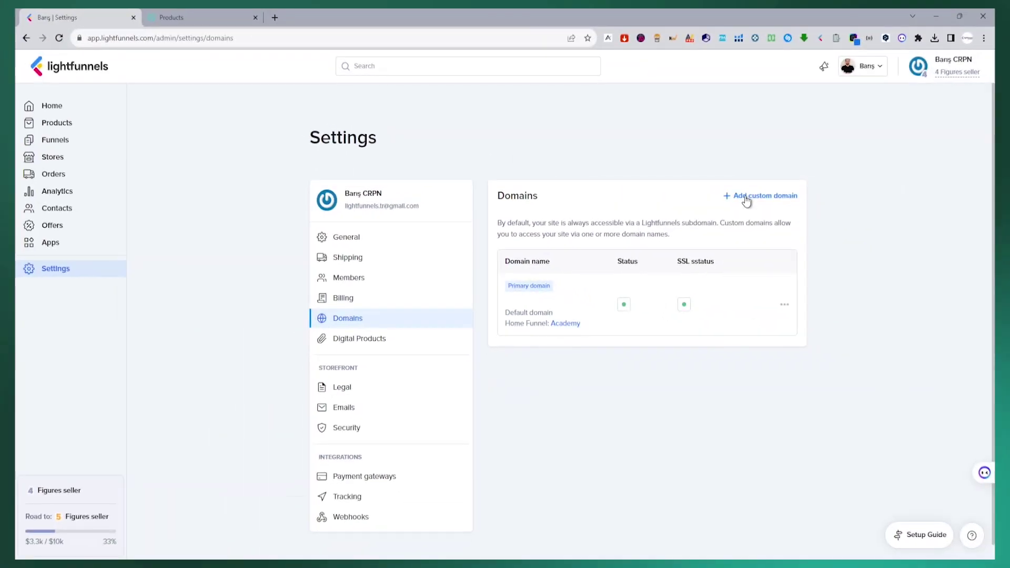
pyautogui.click(745, 197)
pyautogui.click(571, 257)
pyautogui.write('www.lightfunnelsacademy.com')
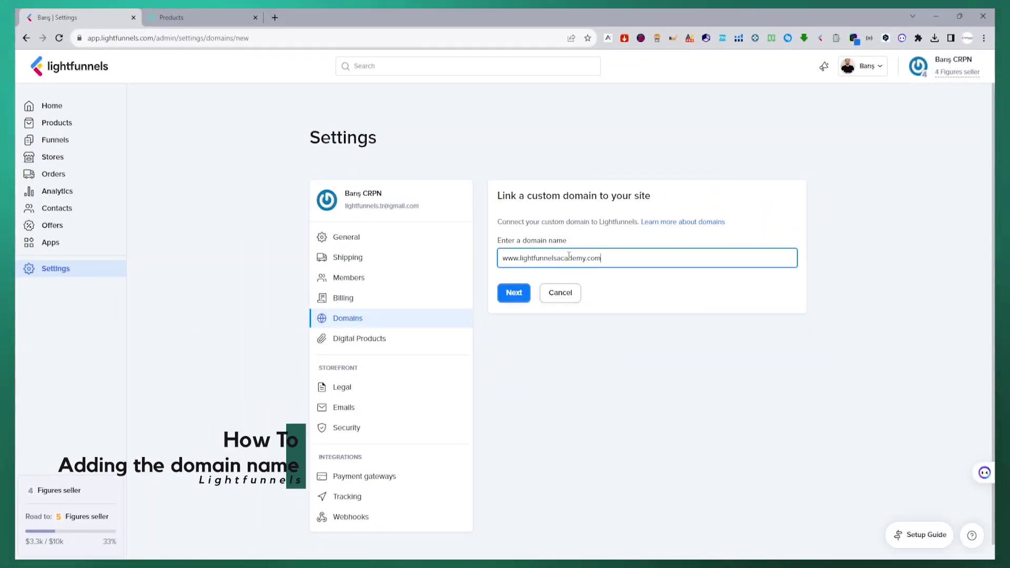
pyautogui.click(510, 295)
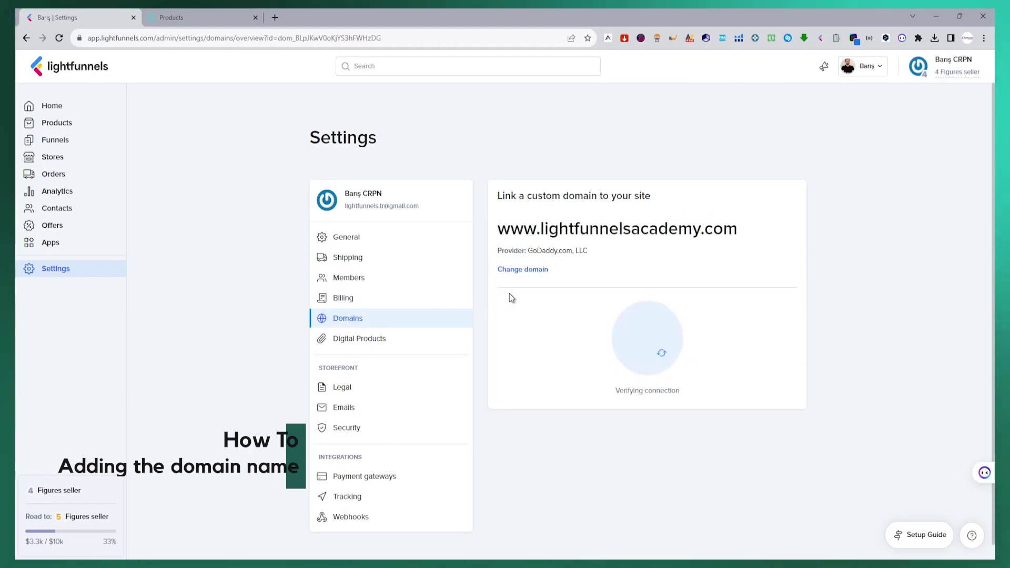
# Expand the manual CNAME record instructions and copy the required value shop.mylightfunnels.com
pyautogui.scroll(-1, 534, 323)
pyautogui.scroll(-1, 579, 368)
pyautogui.click(613, 402)
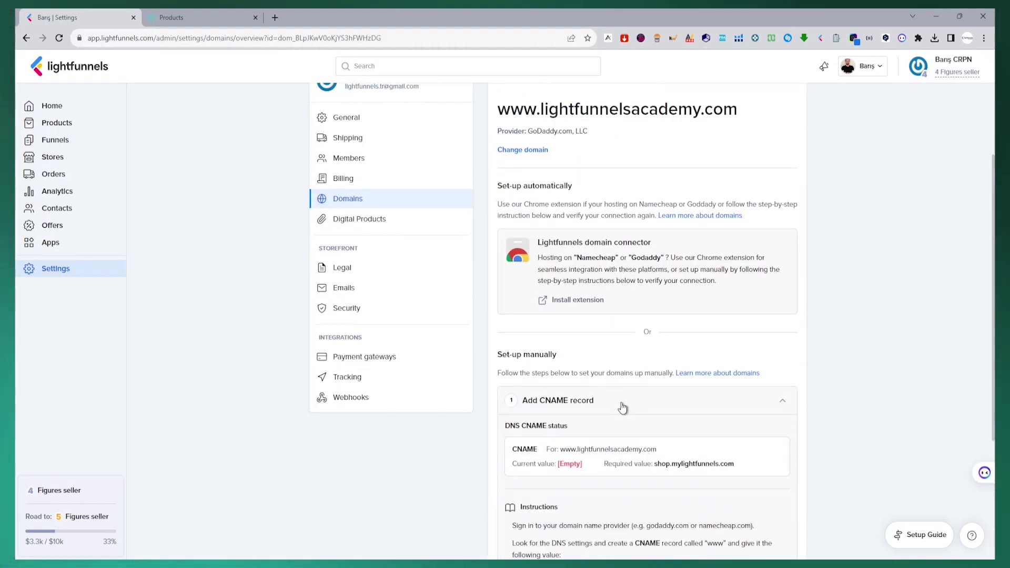
pyautogui.scroll(-3, 621, 390)
pyautogui.doubleClick(528, 346)
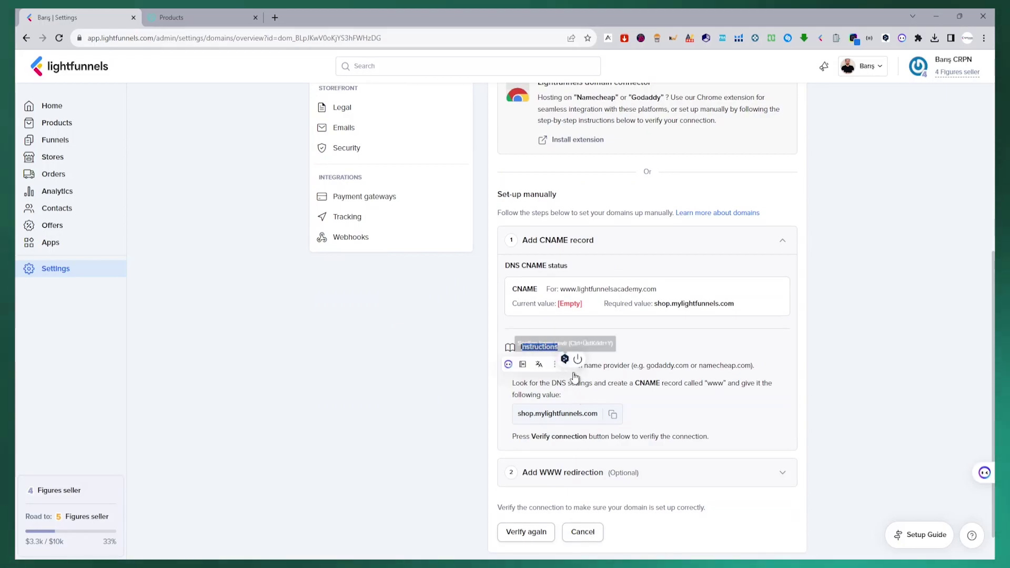
pyautogui.click(613, 415)
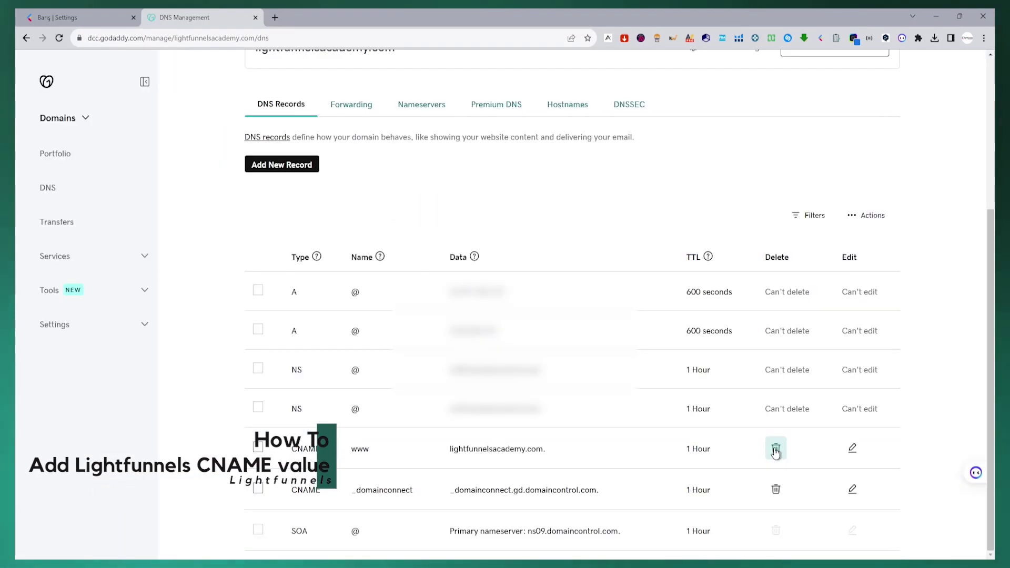
# Delete the www and _domainconnect CNAME records from the GoDaddy DNS records of lightfunnelsacademy.com
pyautogui.click(775, 448)
pyautogui.click(249, 329)
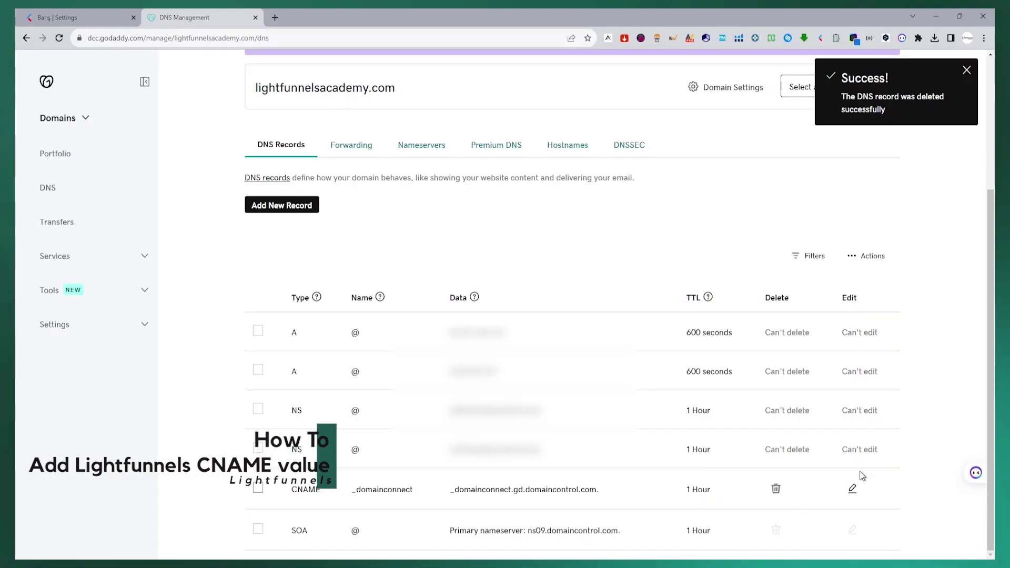
pyautogui.click(776, 489)
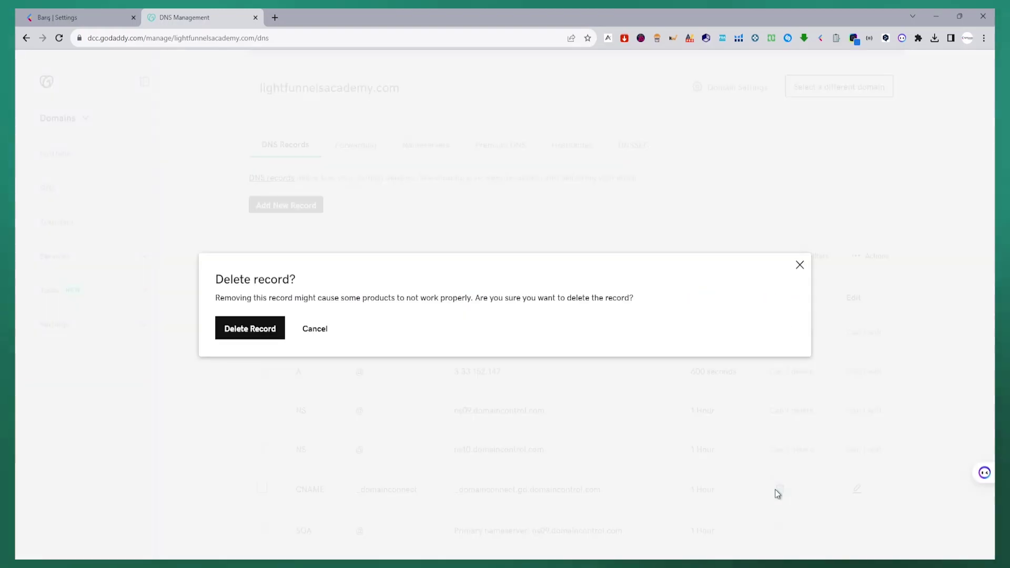
pyautogui.click(251, 331)
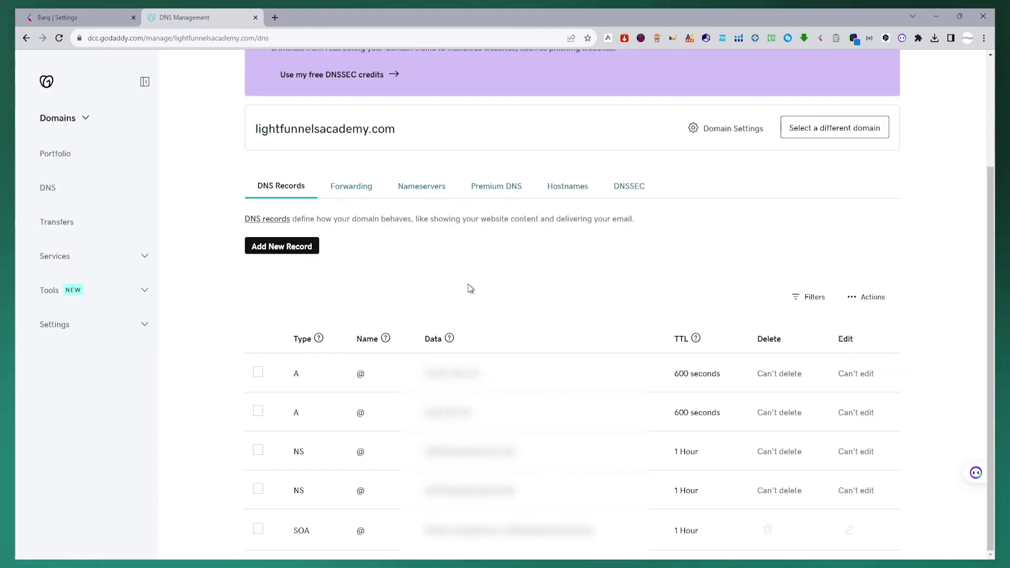
# Add and save a CNAME record named www with the value shop.mylightfunnels.com and a TTL of 1/2 Hour
pyautogui.click(294, 248)
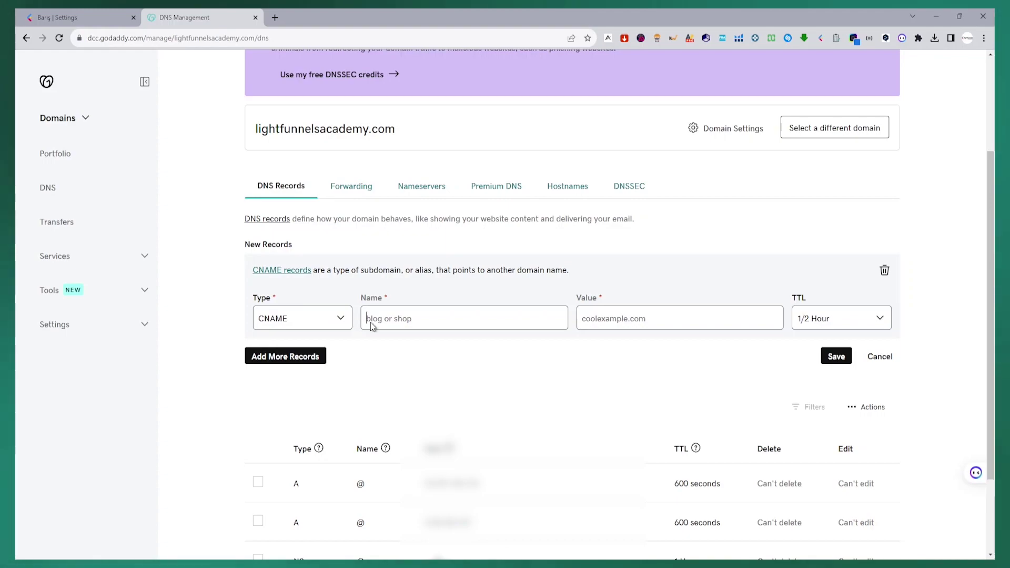
pyautogui.click(417, 323)
pyautogui.write('www')
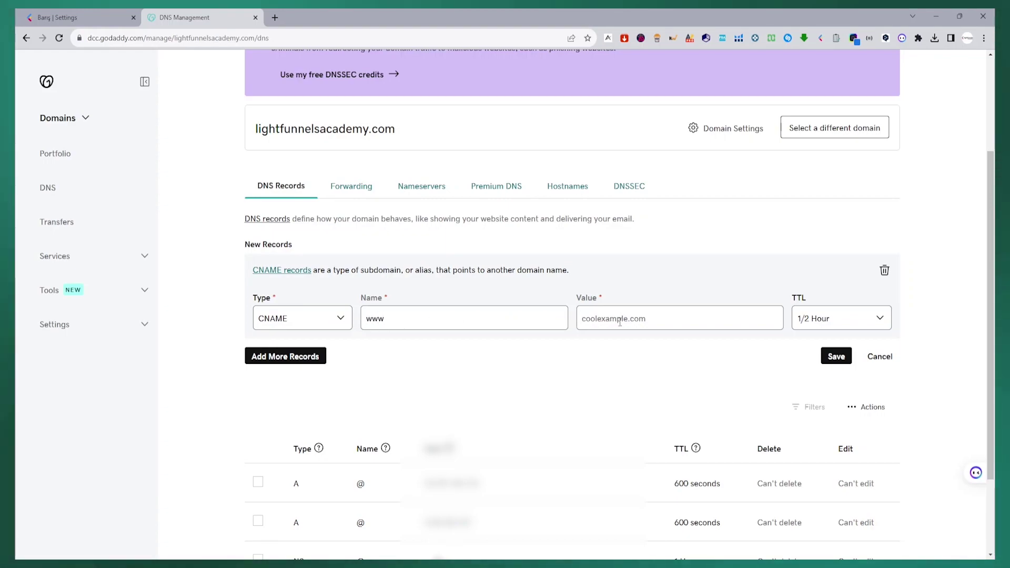
pyautogui.hotkey('ctrl', 'v')
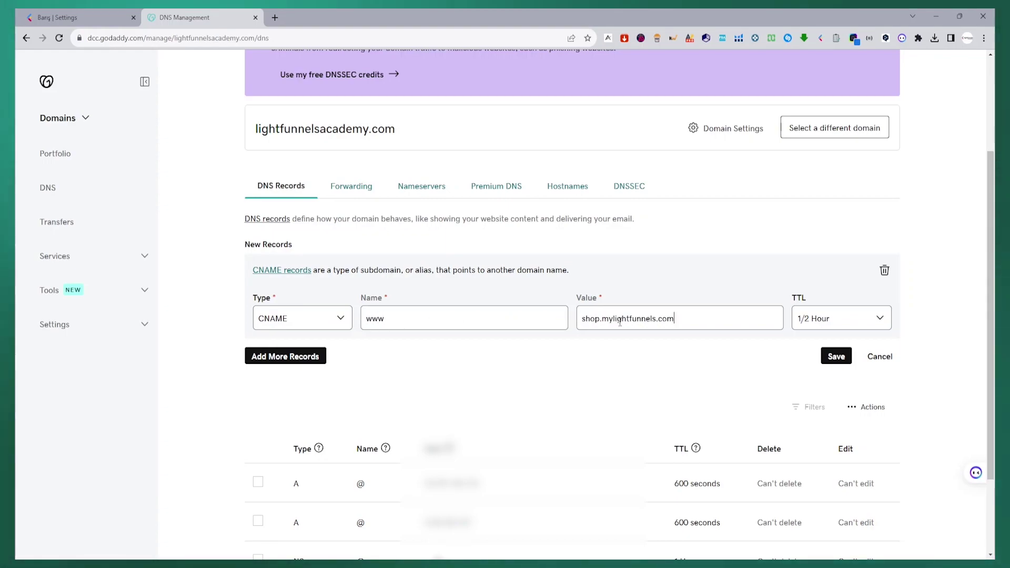
pyautogui.click(835, 356)
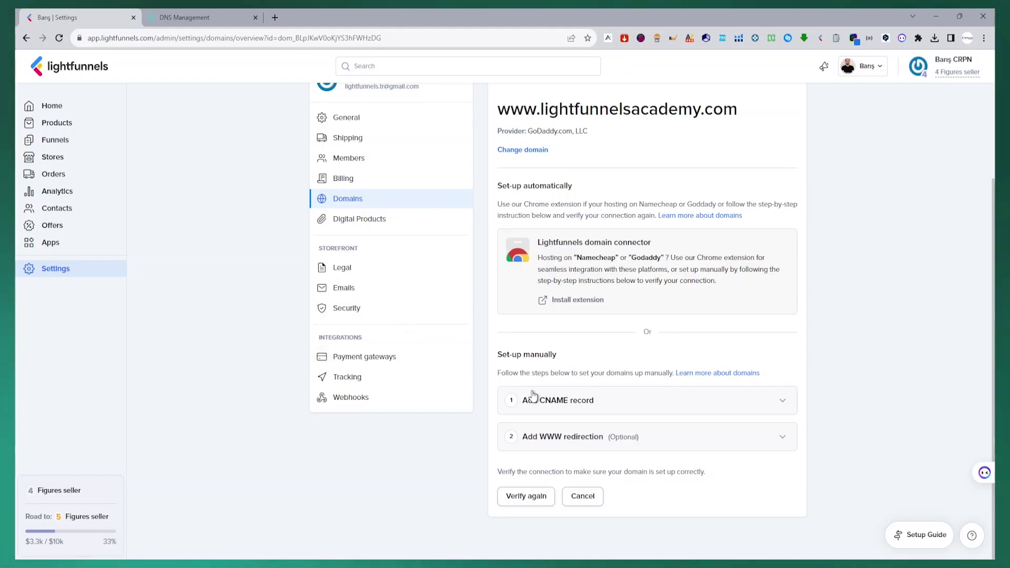
pyautogui.click(523, 499)
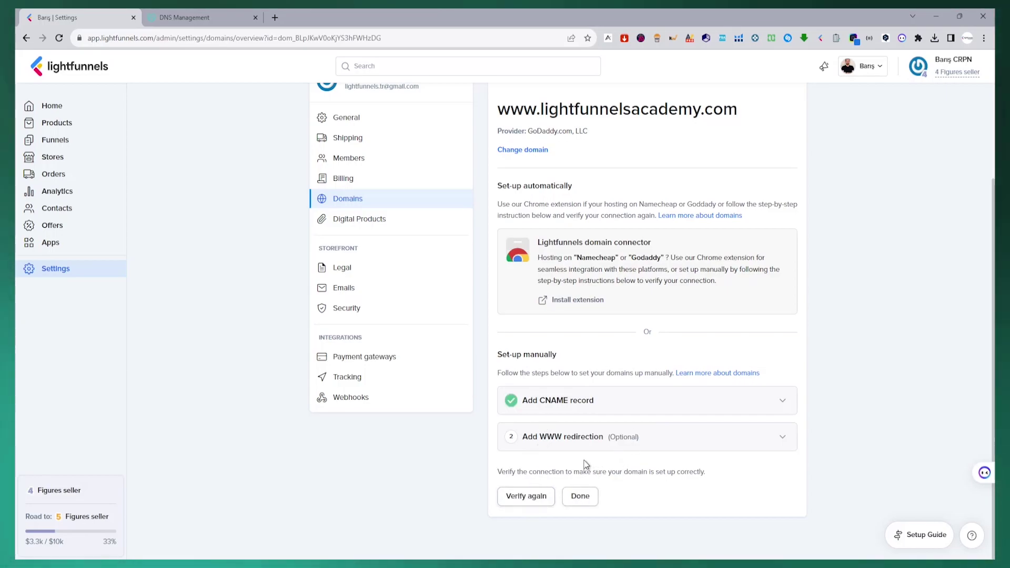
pyautogui.click(582, 496)
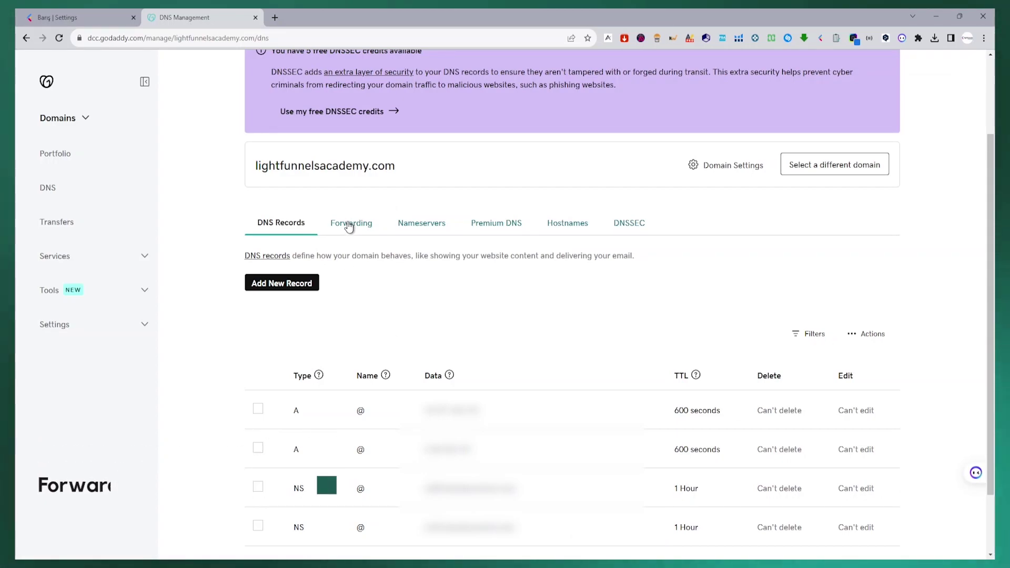
pyautogui.click(350, 224)
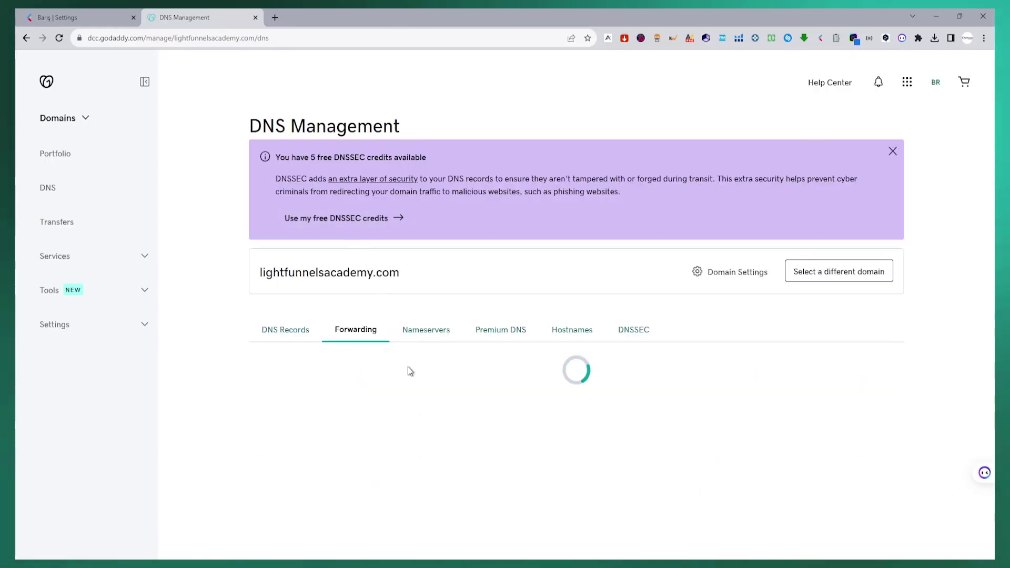
pyautogui.scroll(-1, 408, 367)
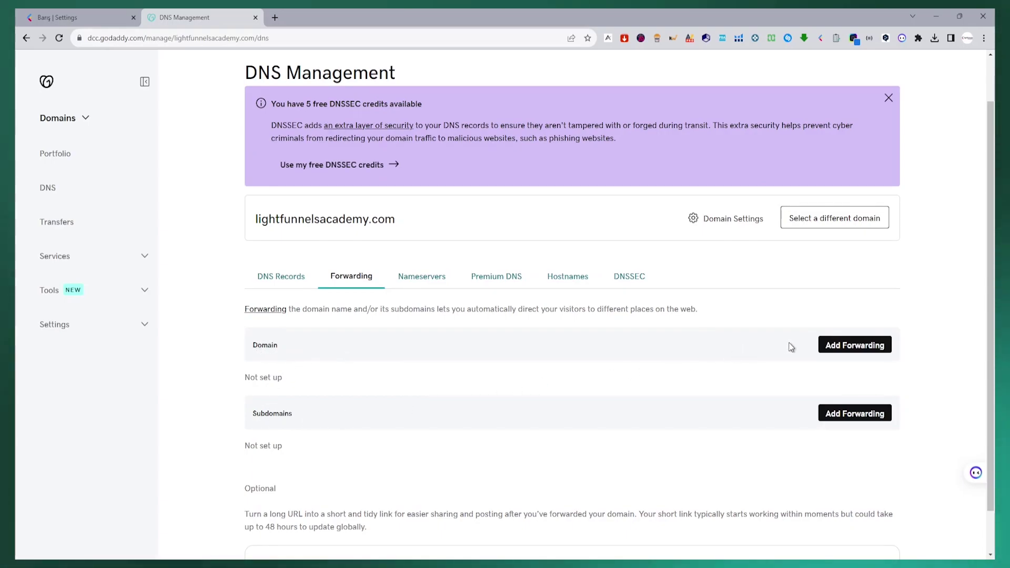
pyautogui.click(838, 346)
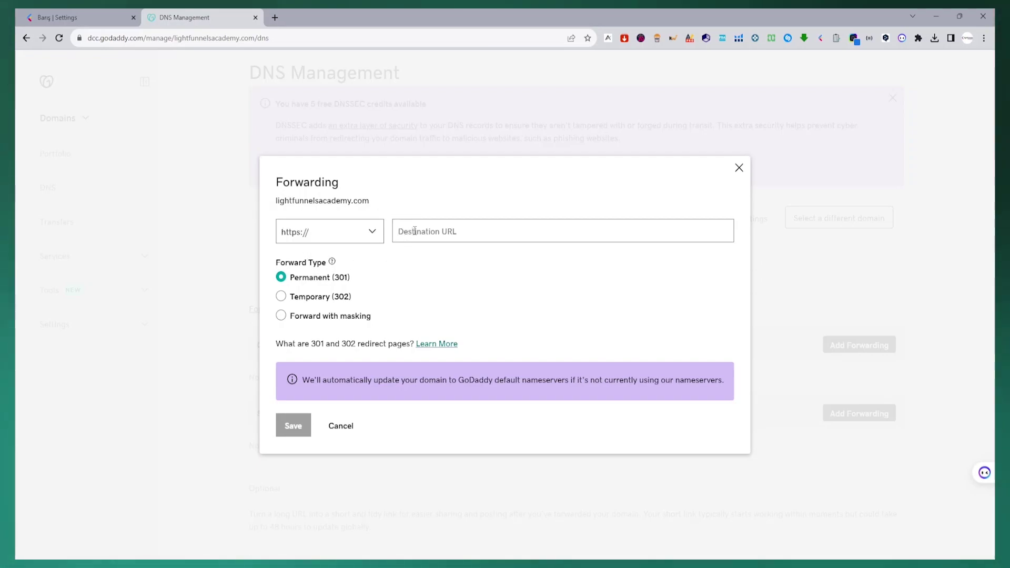
pyautogui.hotkey('ctrl', 'v')
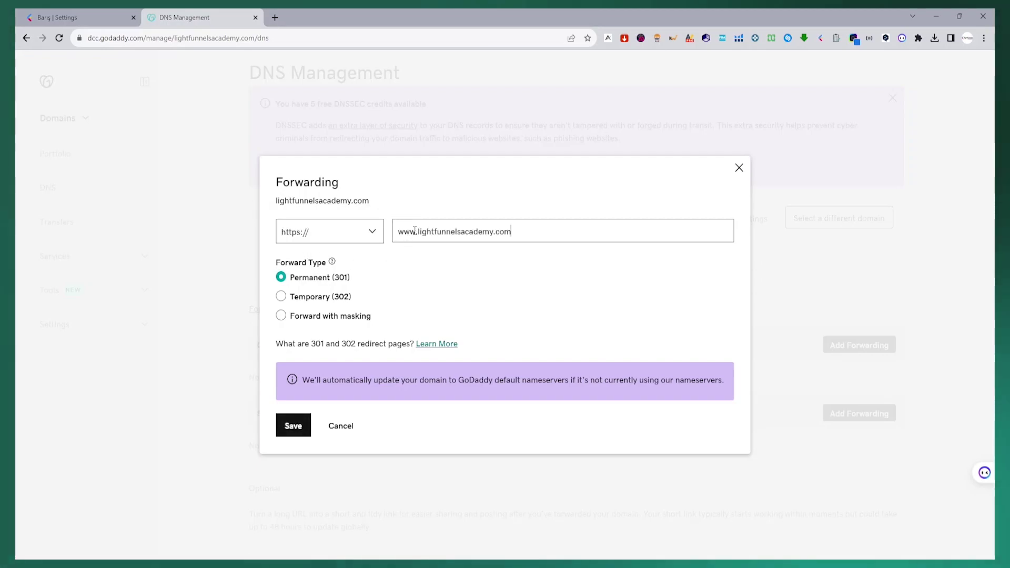
pyautogui.click(298, 429)
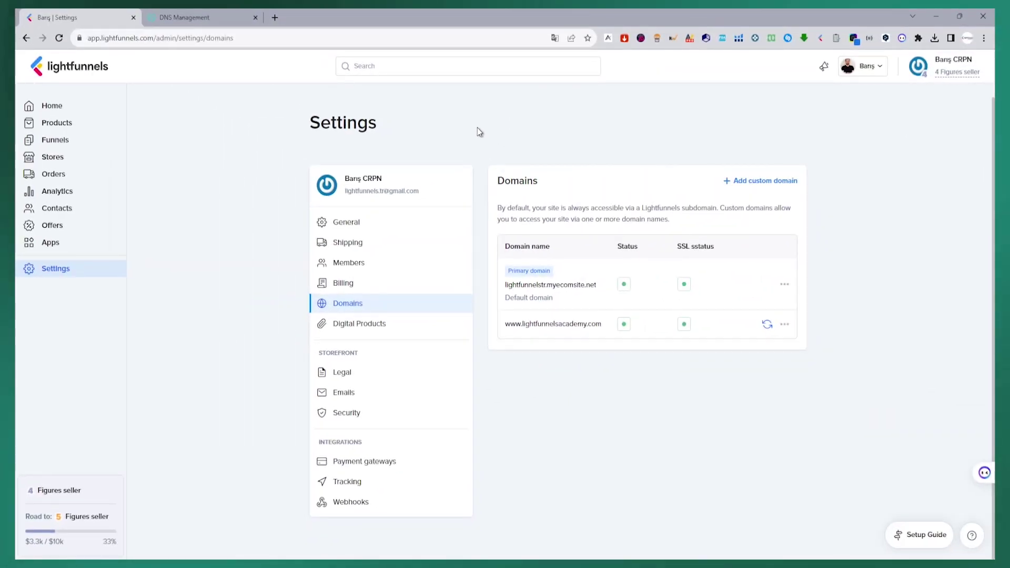
# Review the DNS records and the domain forwarding destination of lightfunnelsacademy.com in GoDaddy, and return to Lightfunnels
pyautogui.click(214, 16)
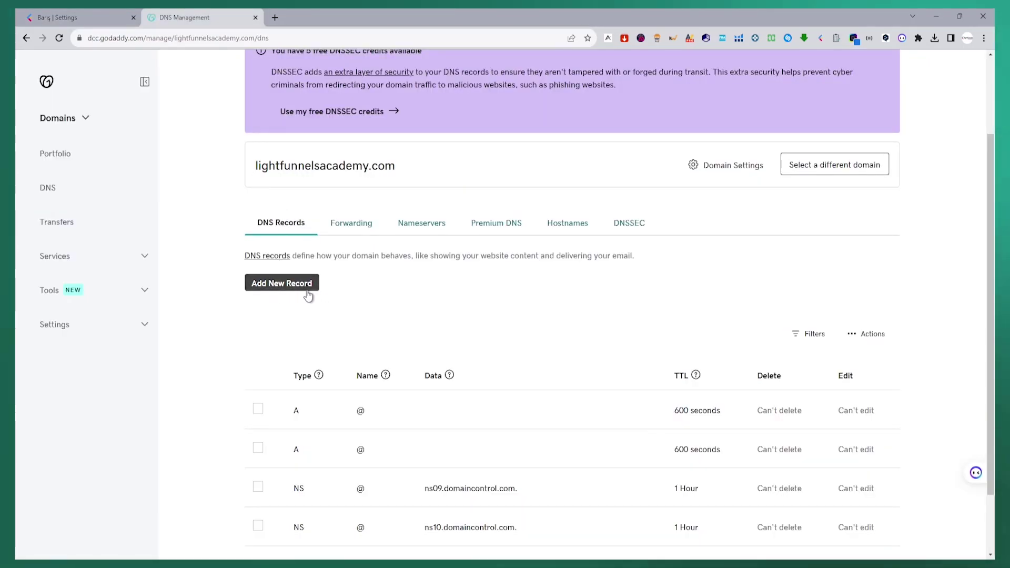
pyautogui.scroll(-2, 377, 405)
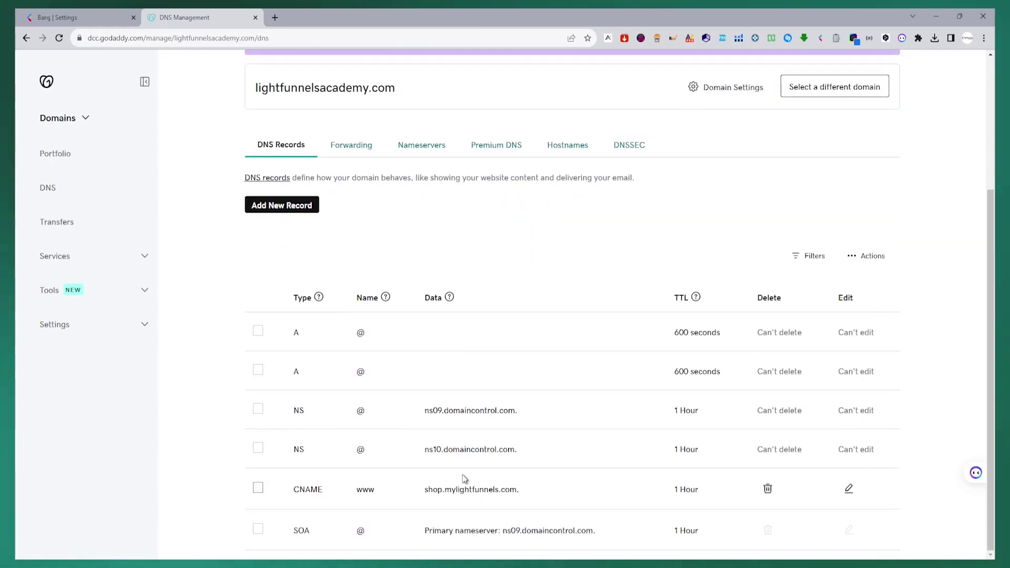
pyautogui.click(336, 146)
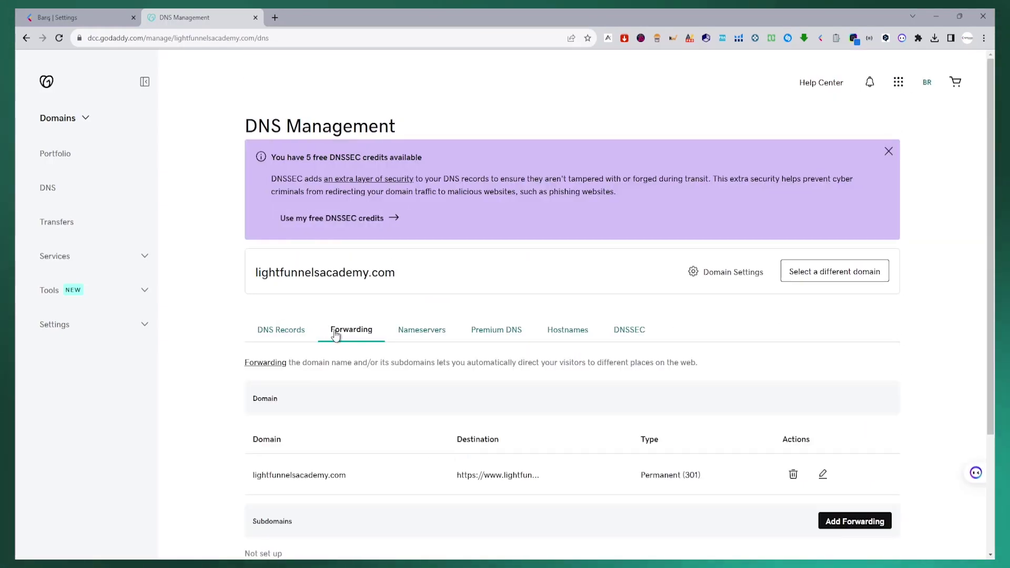
pyautogui.click(498, 475)
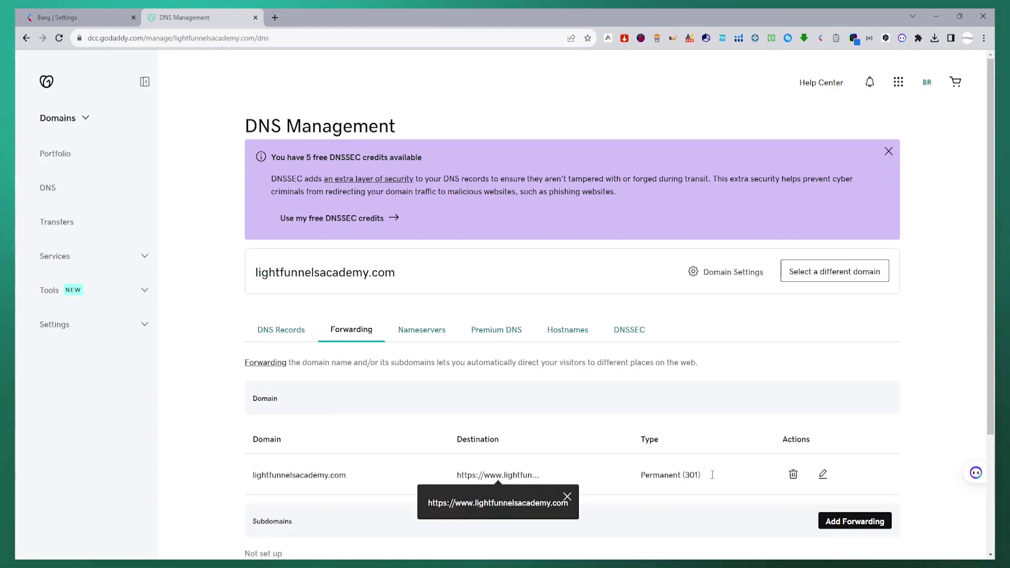
pyautogui.click(712, 475)
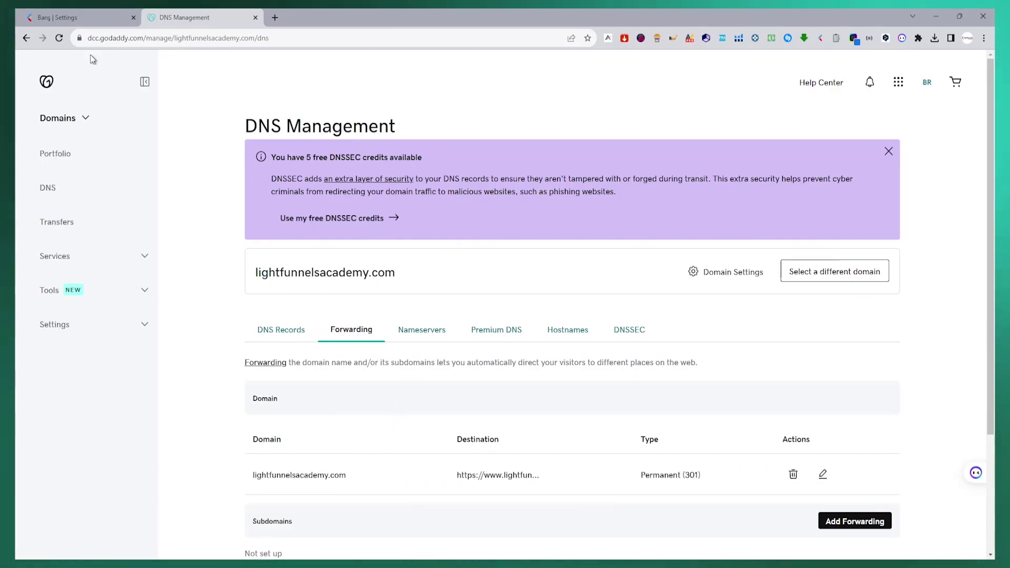
pyautogui.click(74, 17)
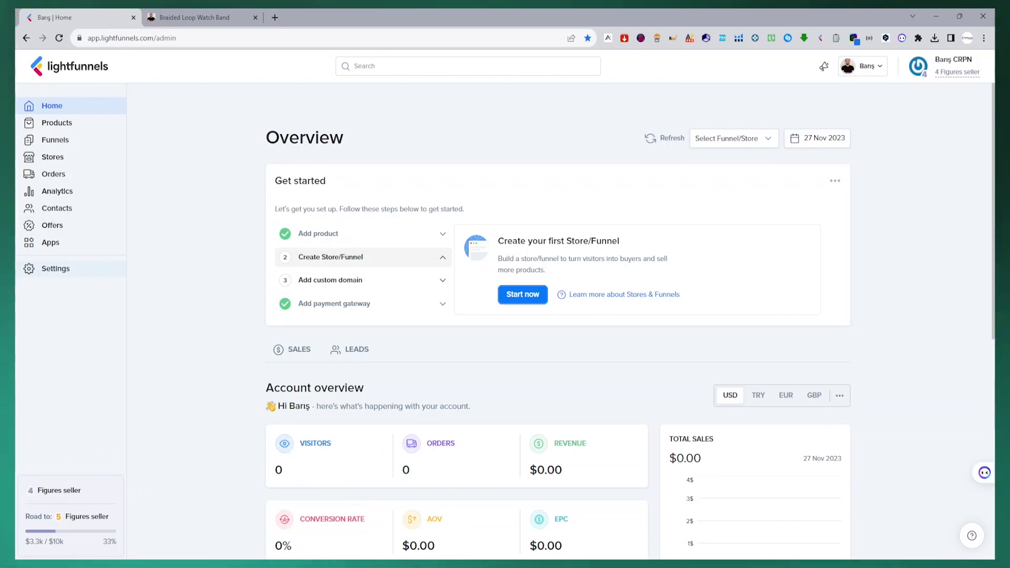
pyautogui.click(55, 269)
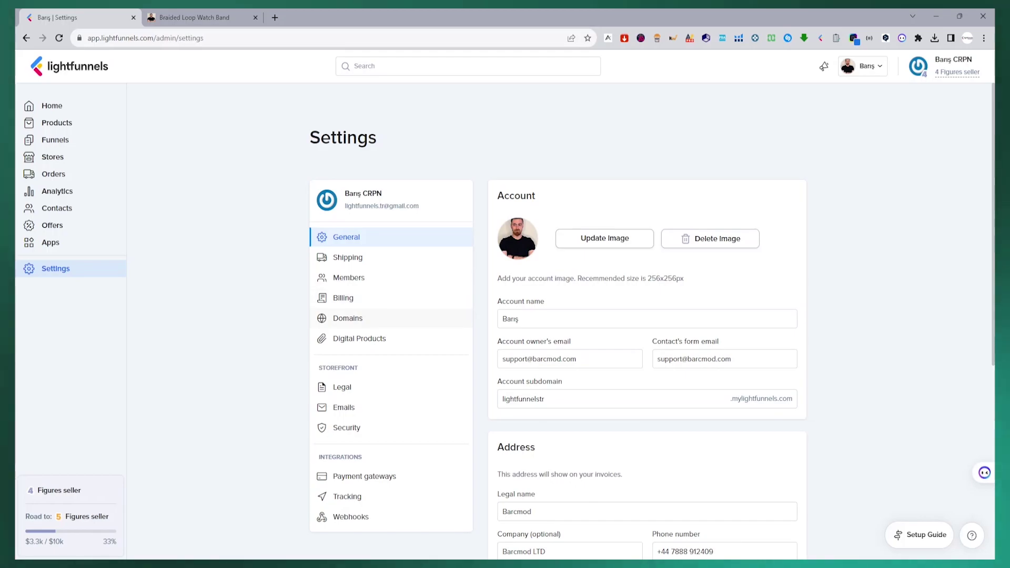
pyautogui.click(348, 318)
pyautogui.click(784, 339)
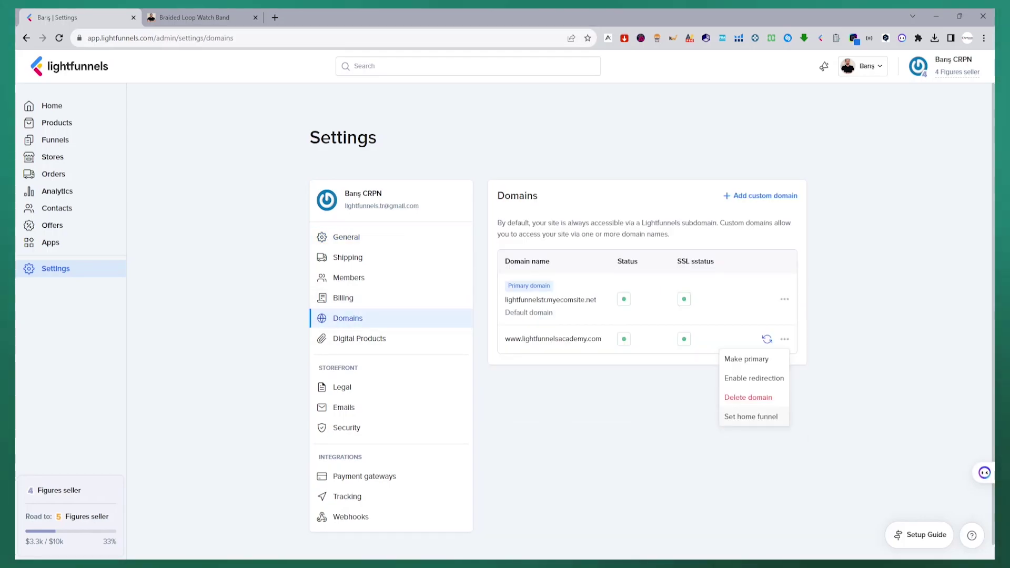
pyautogui.click(750, 416)
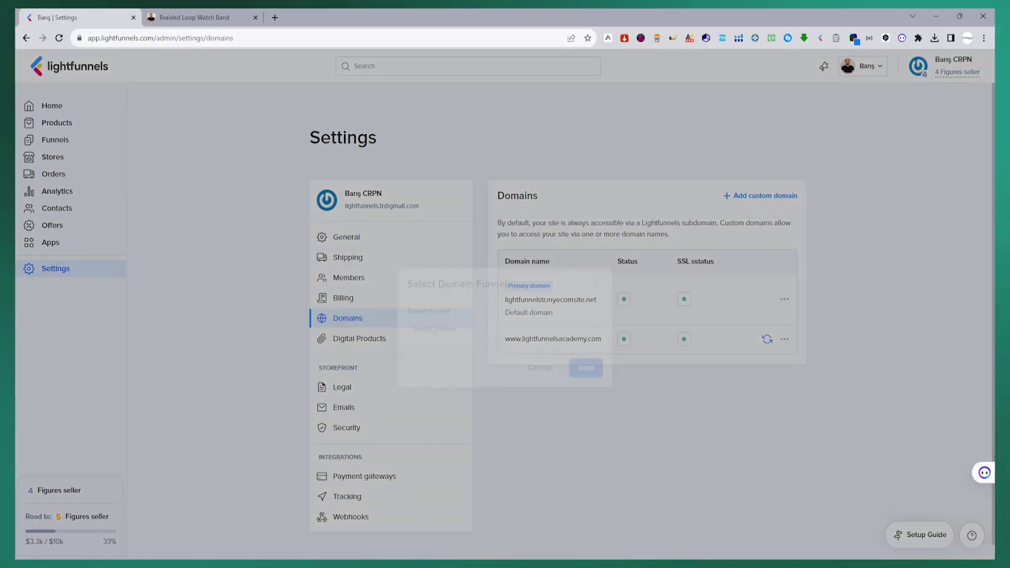
pyautogui.click(504, 305)
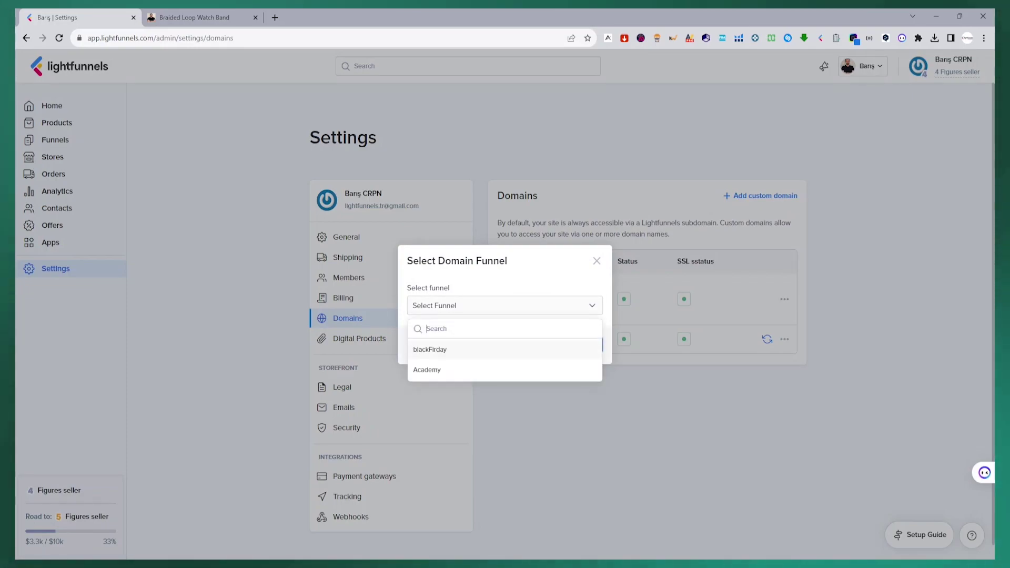
pyautogui.click(429, 349)
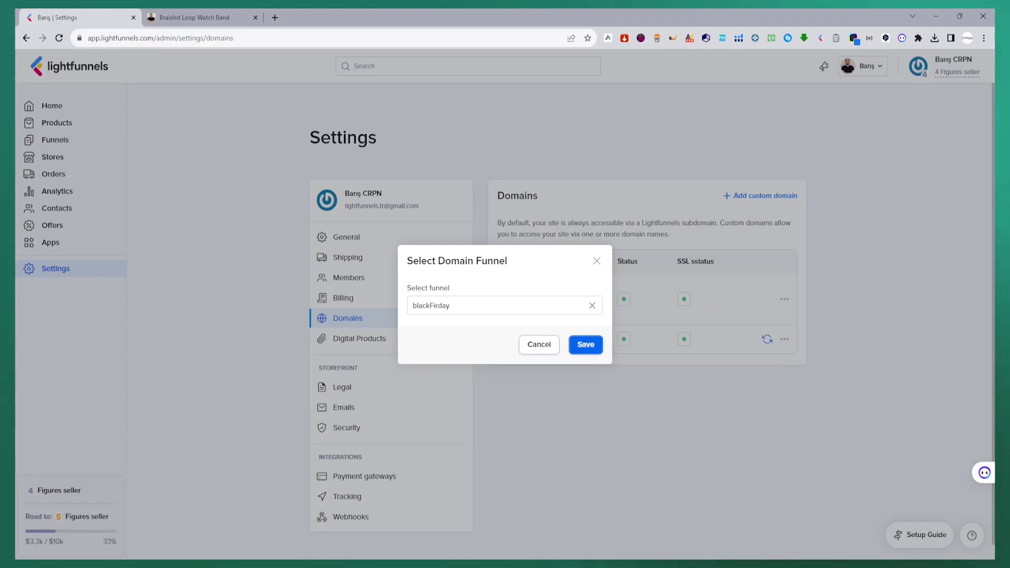
pyautogui.click(585, 344)
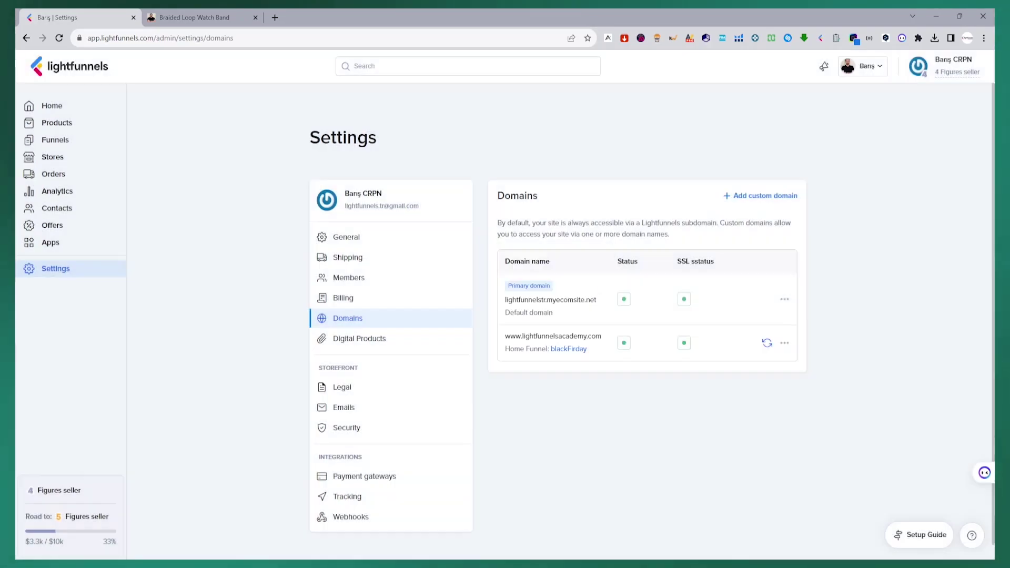
pyautogui.click(55, 140)
pyautogui.click(367, 272)
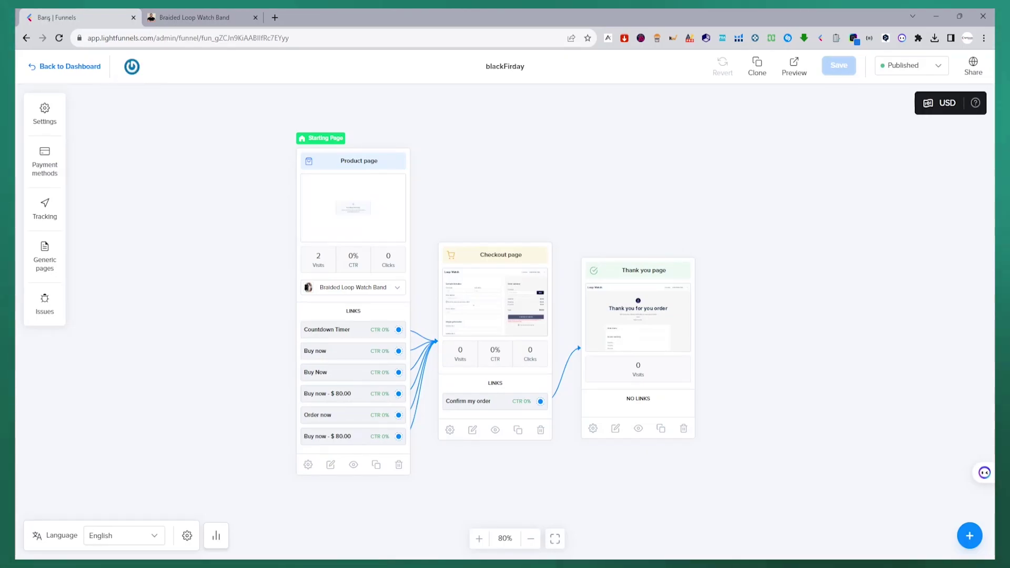
pyautogui.click(44, 113)
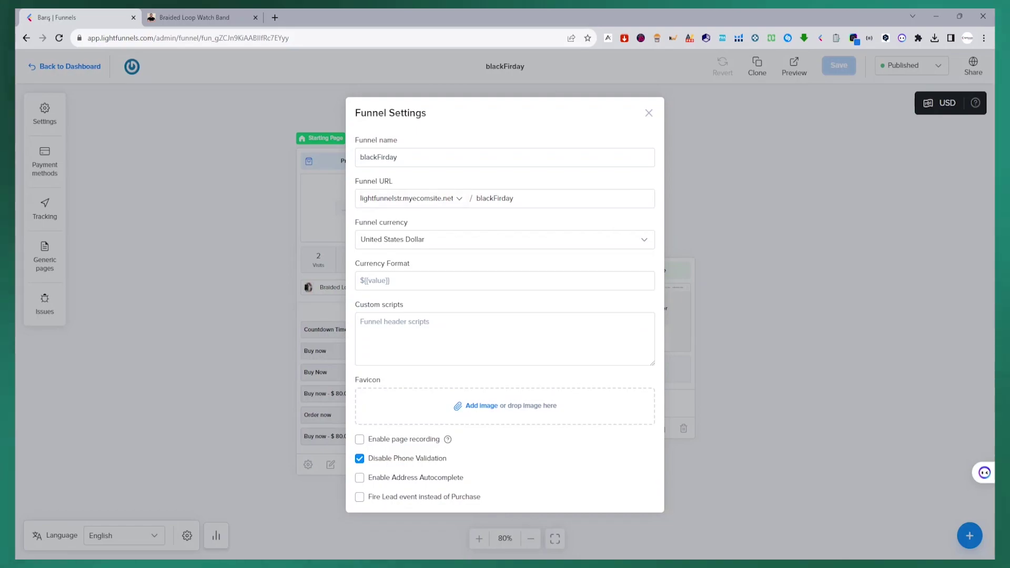
pyautogui.click(410, 198)
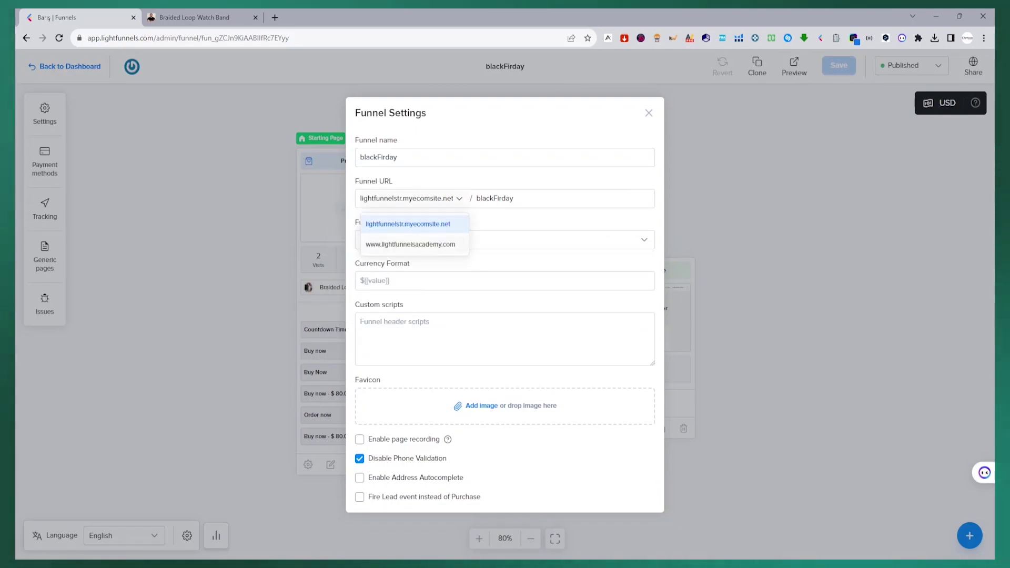
pyautogui.click(410, 244)
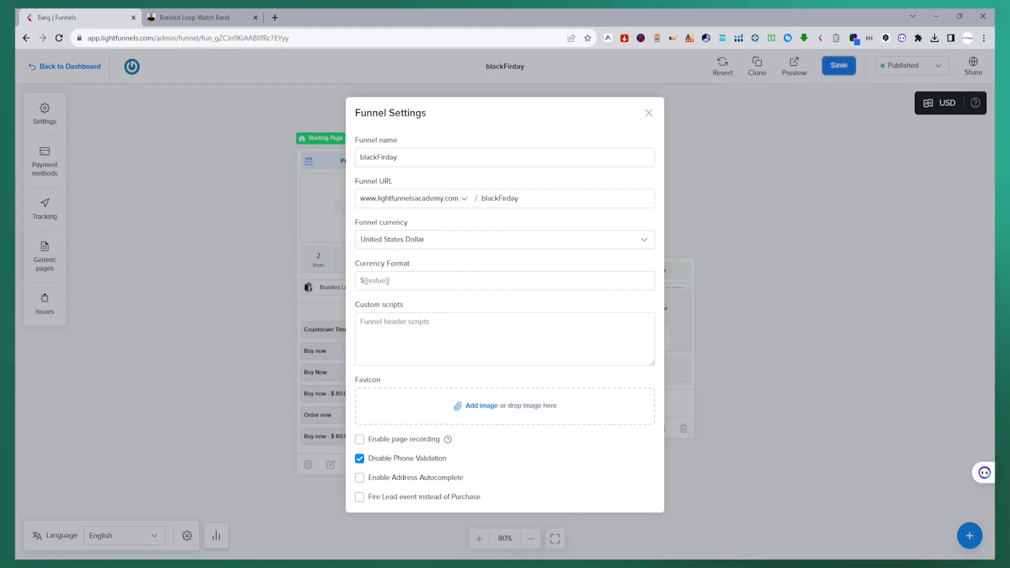
pyautogui.click(648, 112)
pyautogui.click(838, 65)
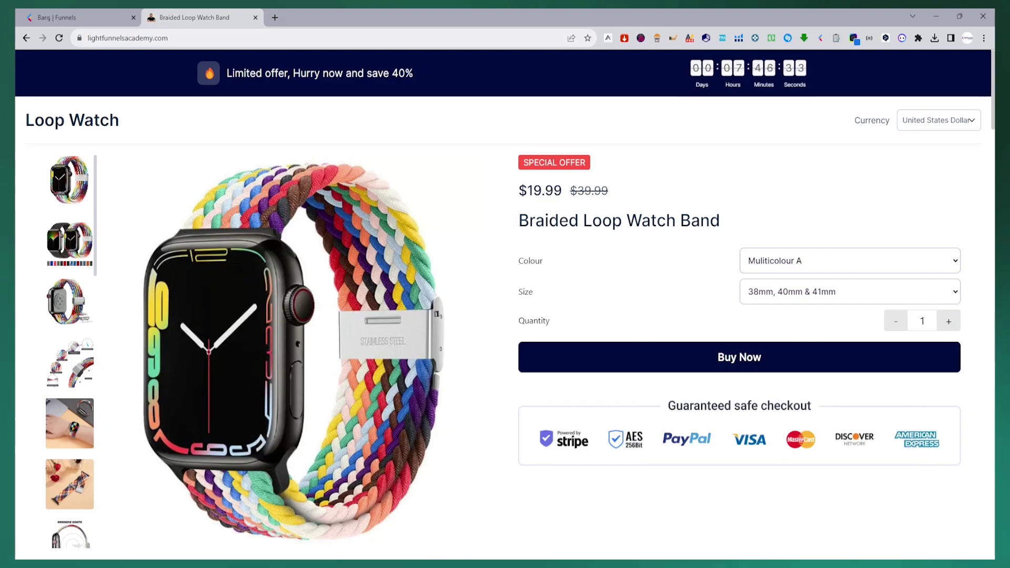
pyautogui.hotkey('ctrl', 'l')
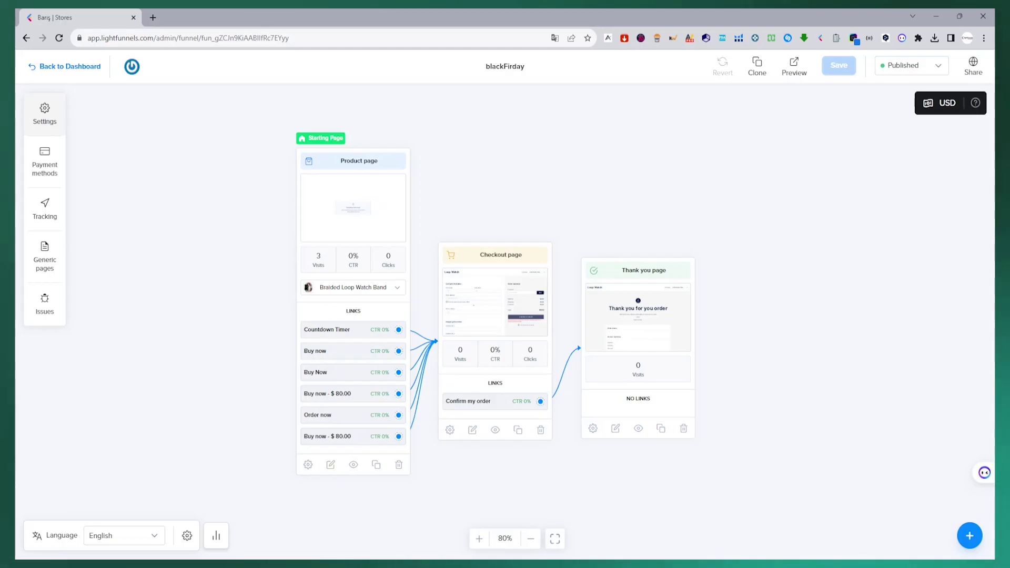
# Set the blackFirday funnel's URL domain to lightfunnelstr.myecomsite.net and save the funnel
pyautogui.click(44, 114)
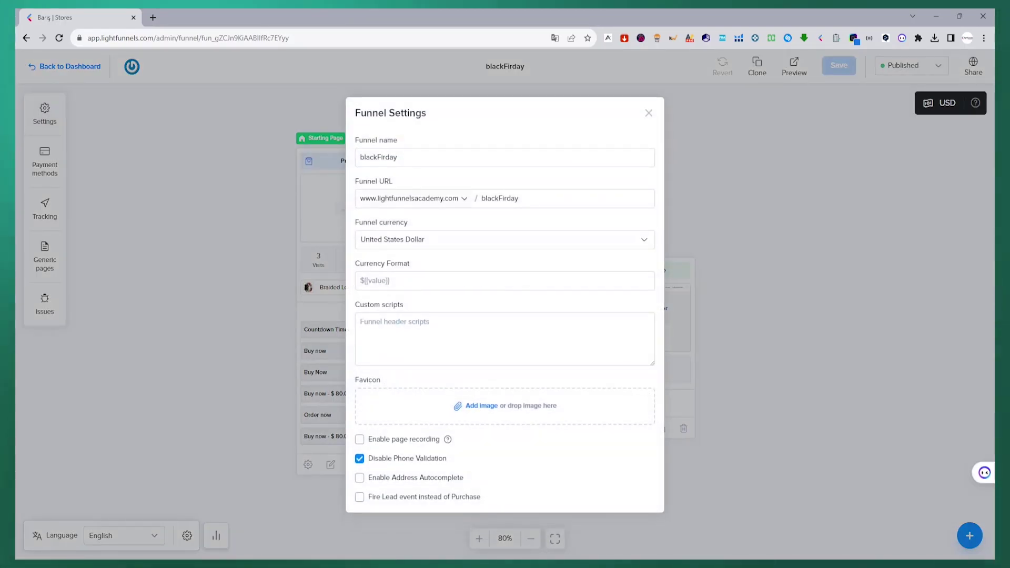
pyautogui.click(413, 198)
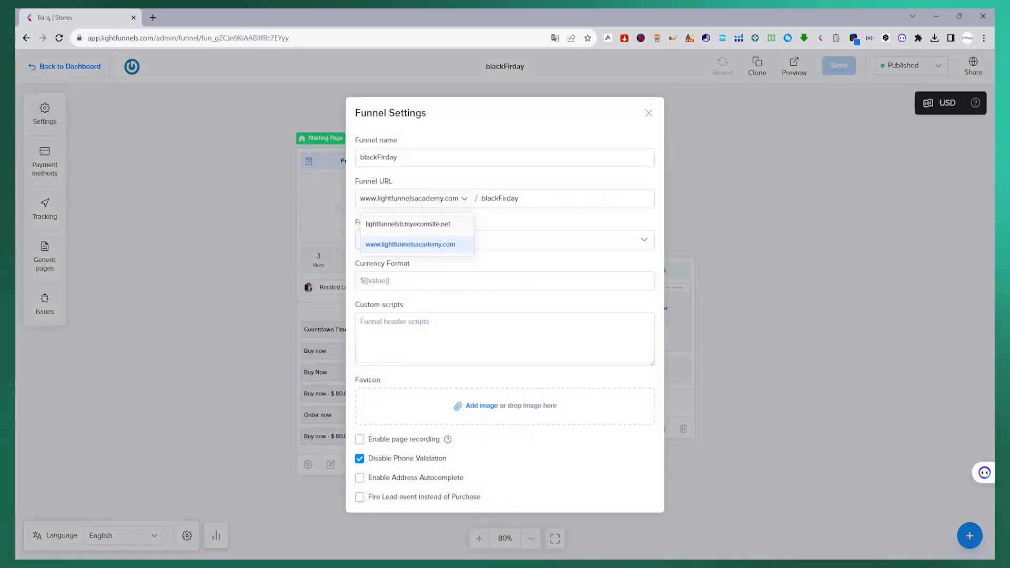
pyautogui.click(408, 224)
pyautogui.press('Escape')
pyautogui.hotkey('ctrl', 's')
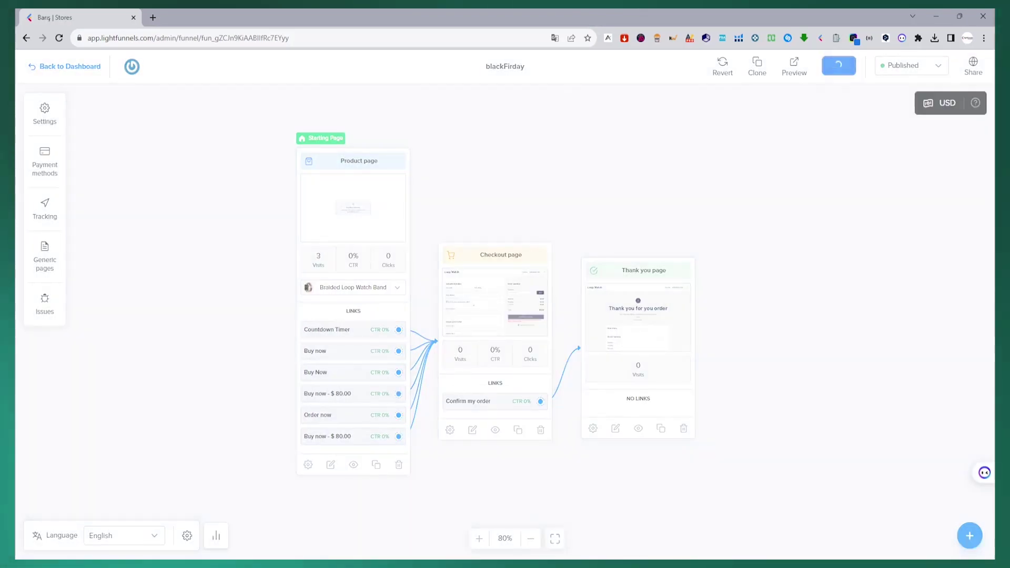
pyautogui.hotkey('alt', 'Left')
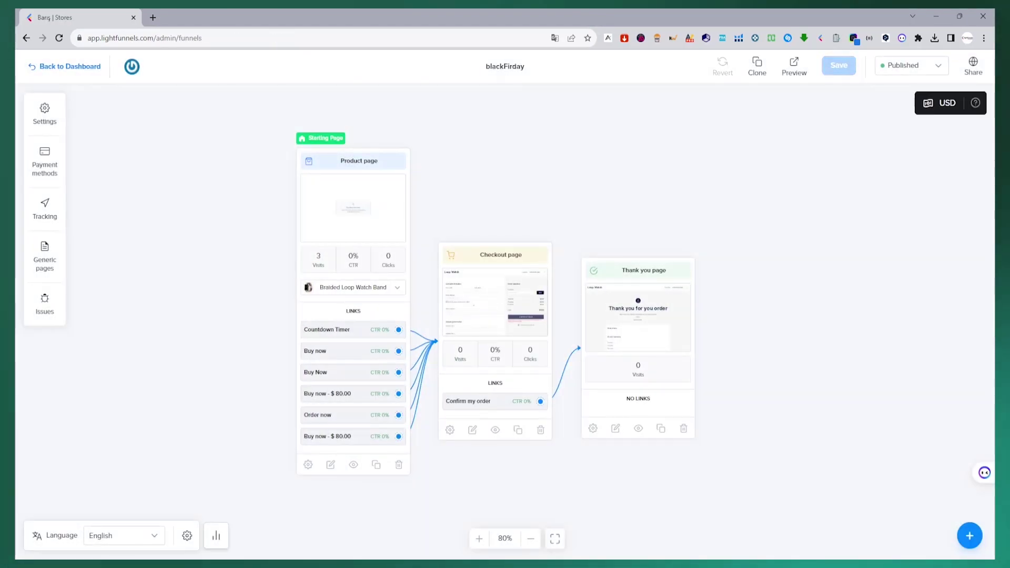
pyautogui.click(55, 268)
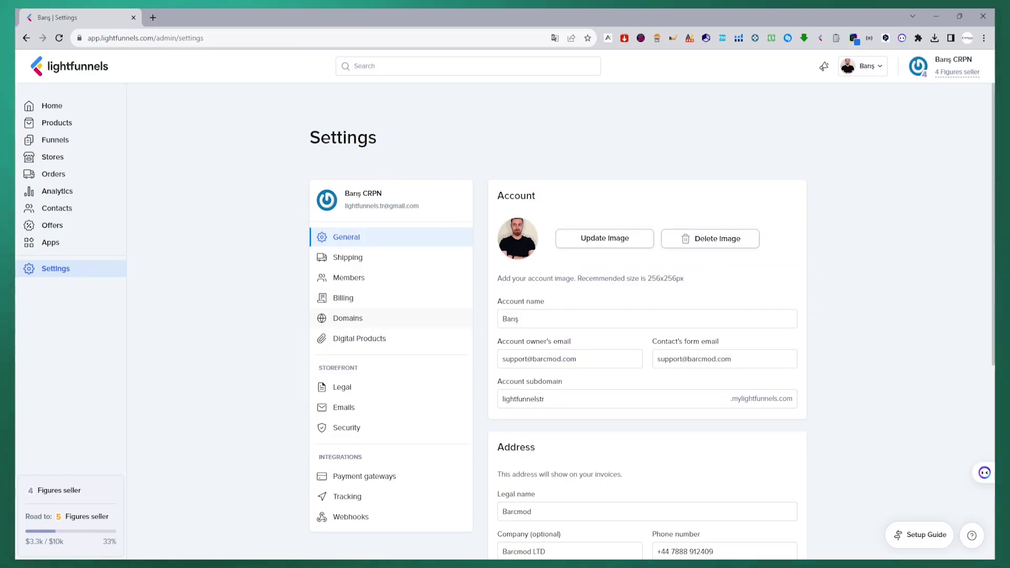
pyautogui.click(347, 318)
pyautogui.click(784, 342)
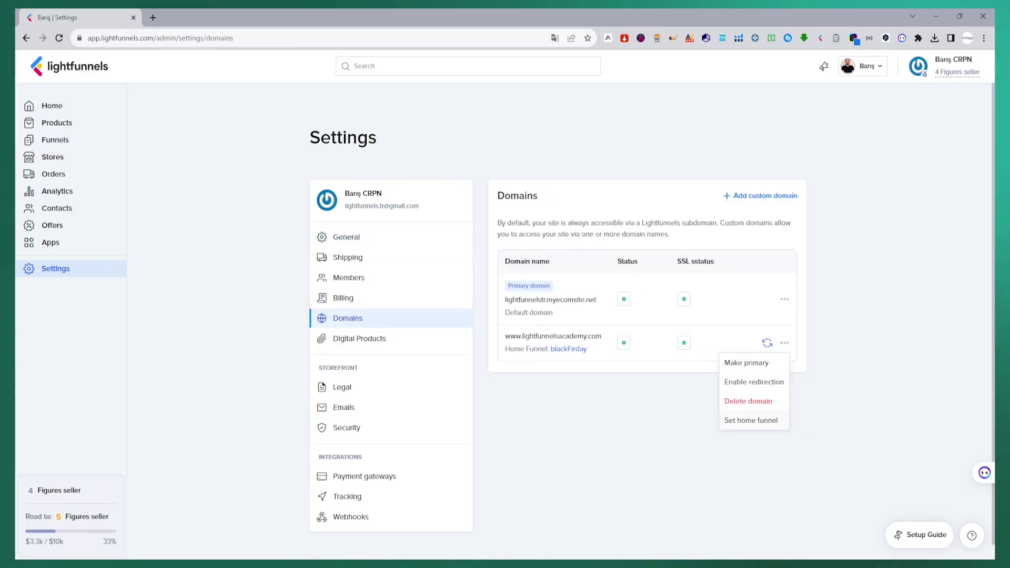
pyautogui.click(751, 421)
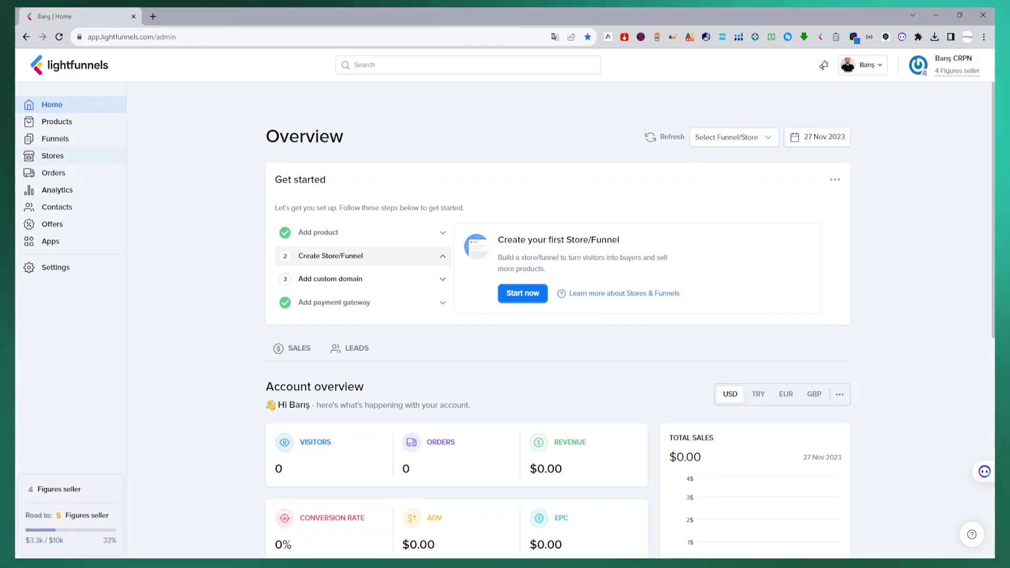
pyautogui.click(52, 155)
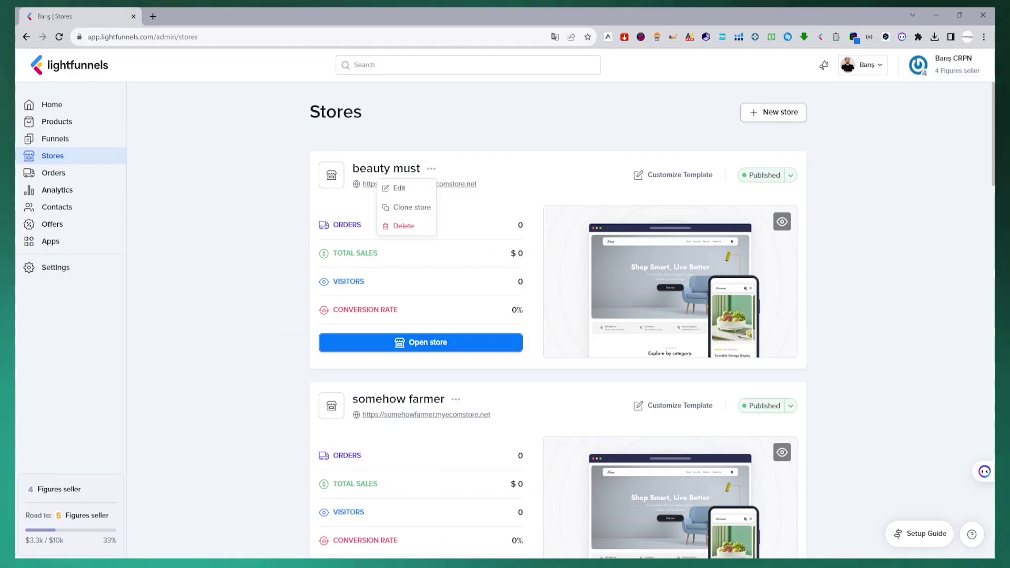
pyautogui.click(398, 188)
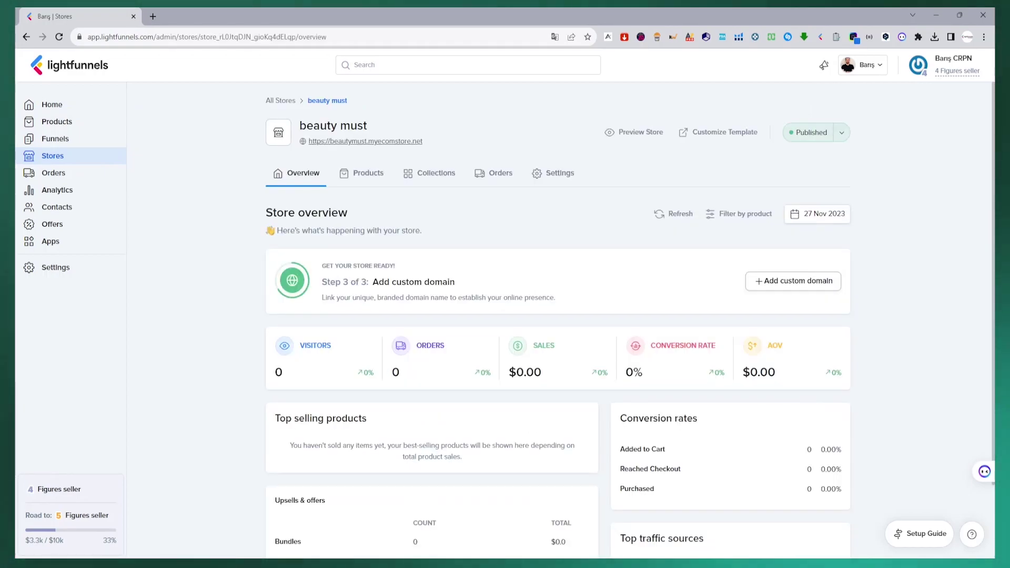
pyautogui.click(552, 173)
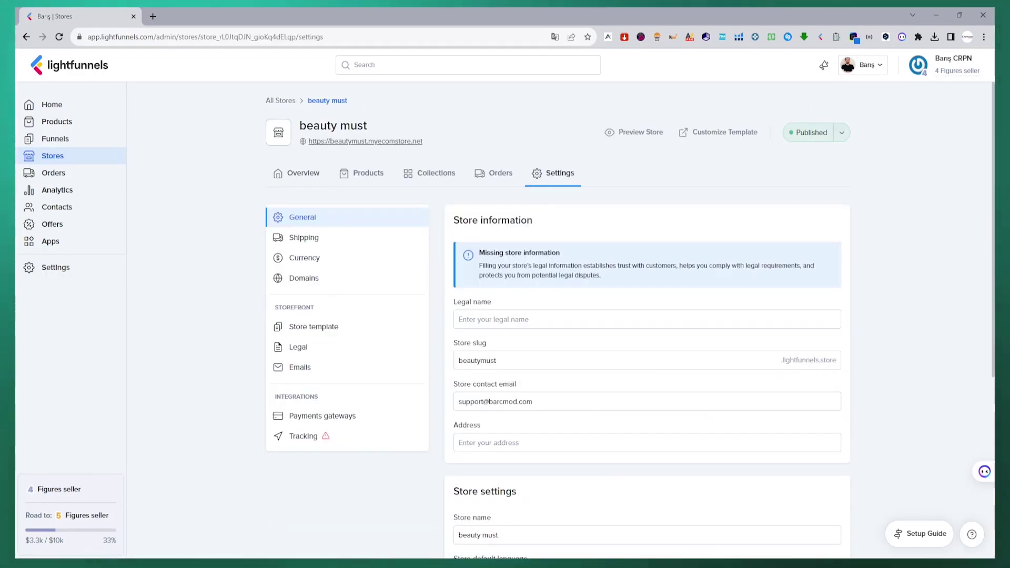
pyautogui.click(304, 278)
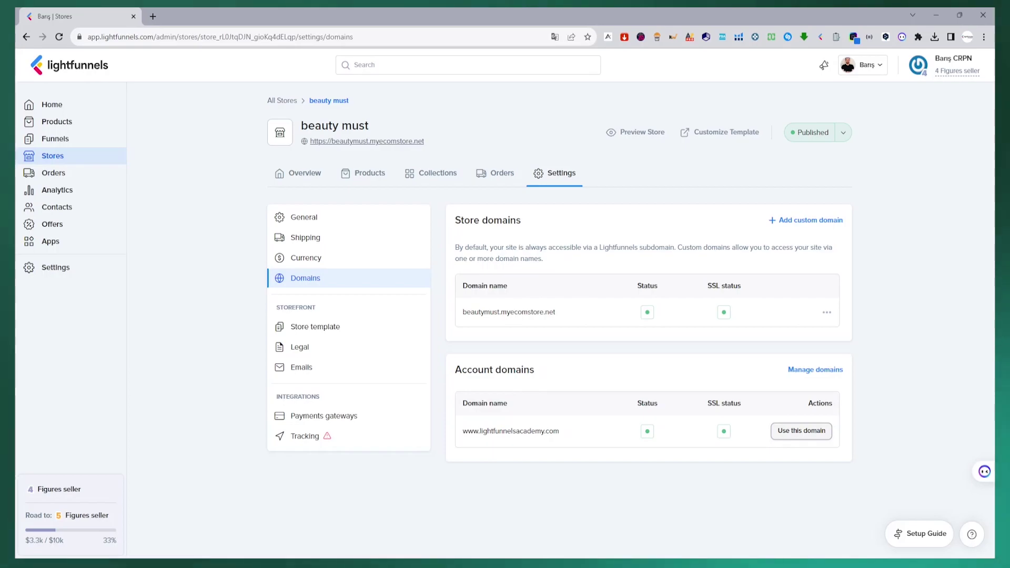
pyautogui.click(800, 430)
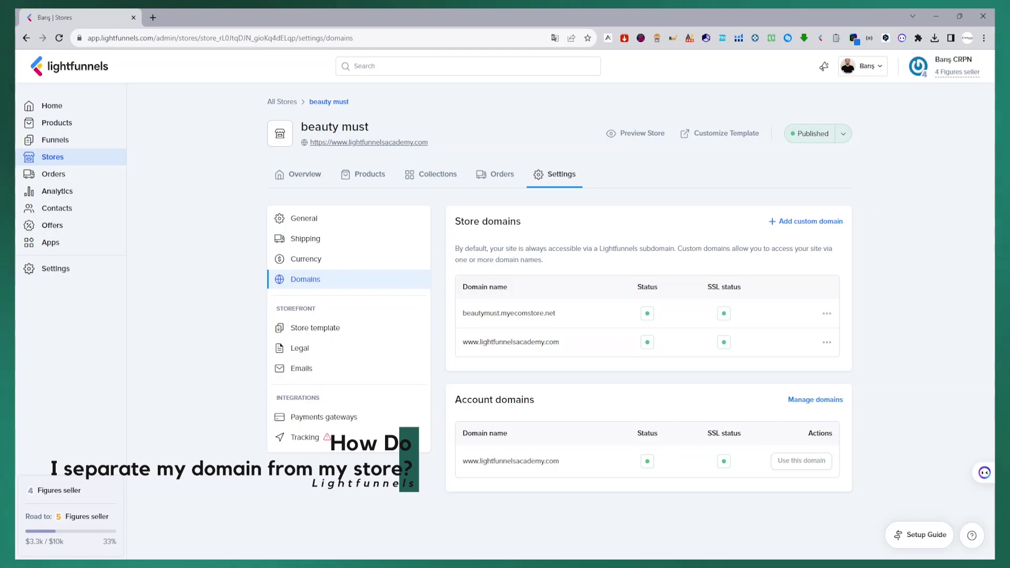
pyautogui.click(368, 142)
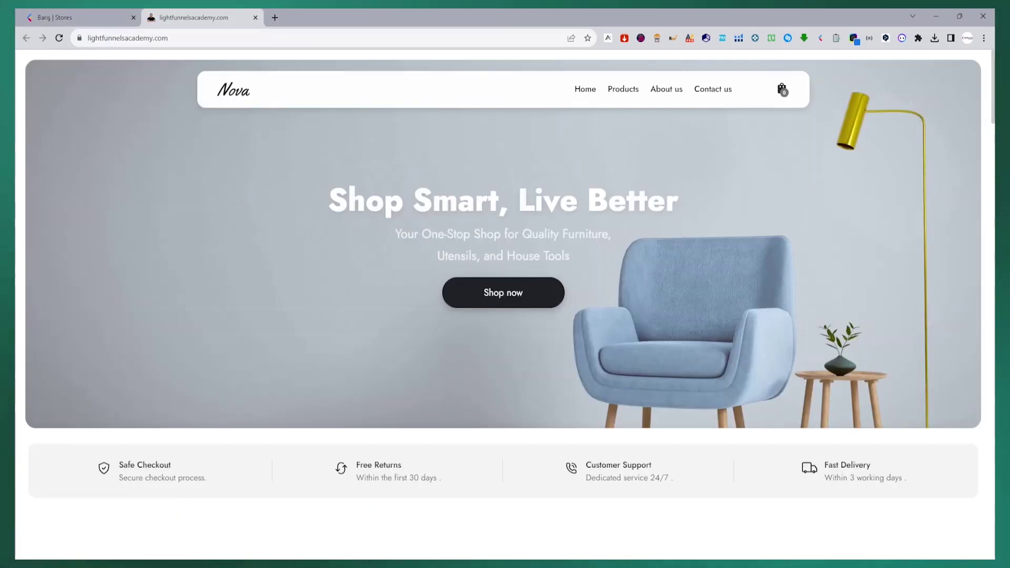
pyautogui.moveTo(89, 38); pyautogui.dragTo(173, 38)
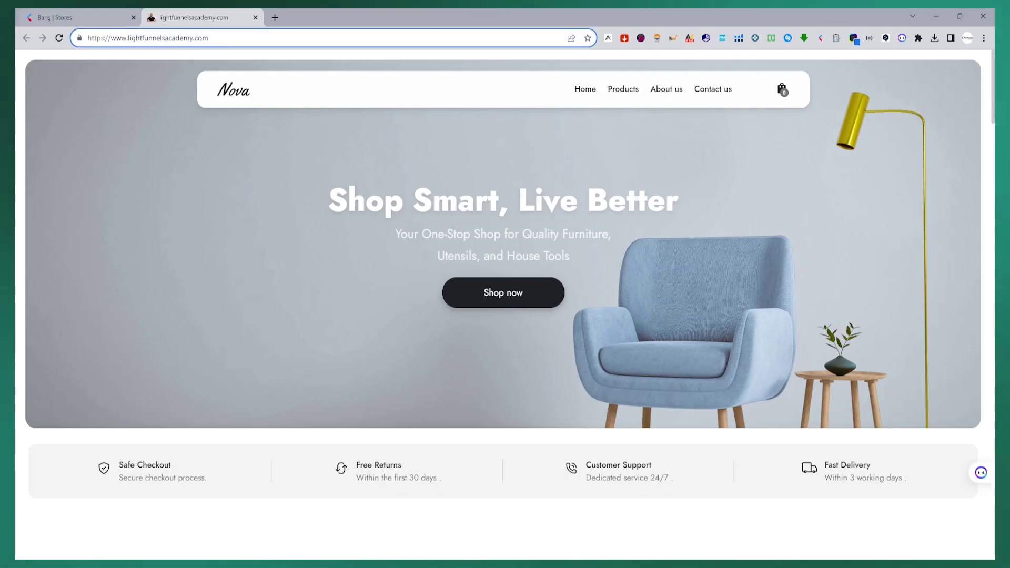
pyautogui.hotkey('ctrl', 'Tab')
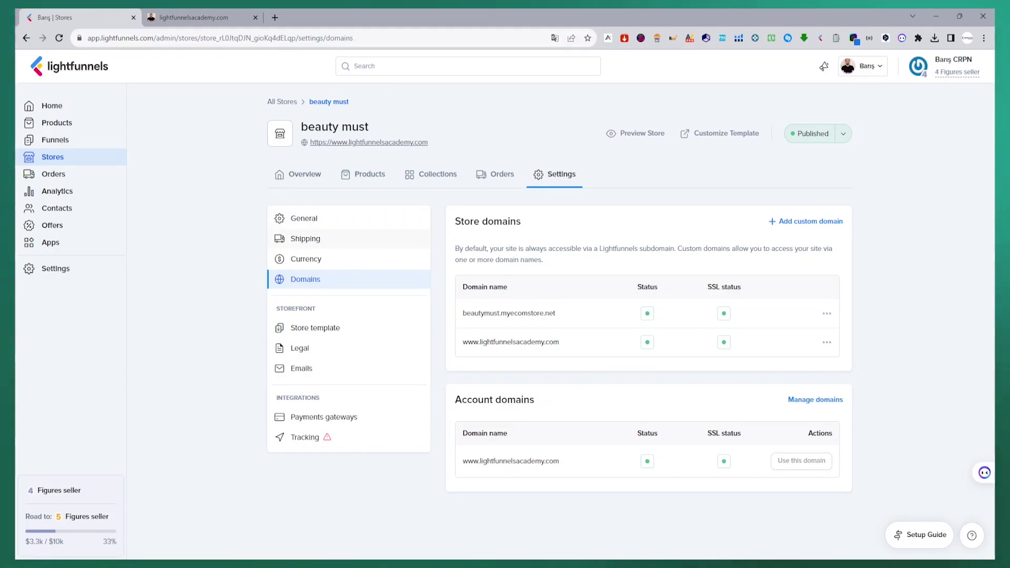
pyautogui.hotkey('alt', 'Left')
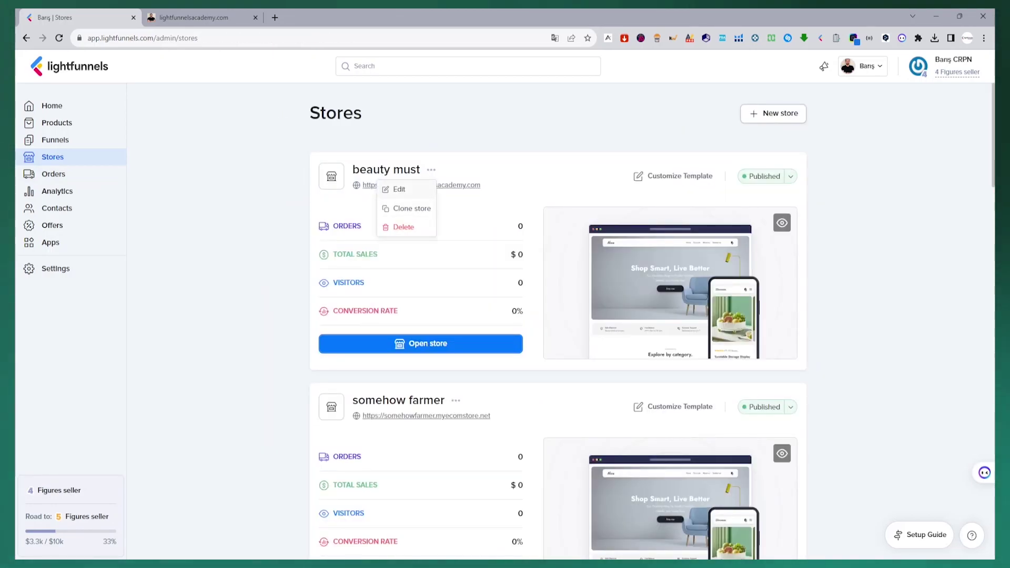
pyautogui.press('Return')
pyautogui.click(553, 174)
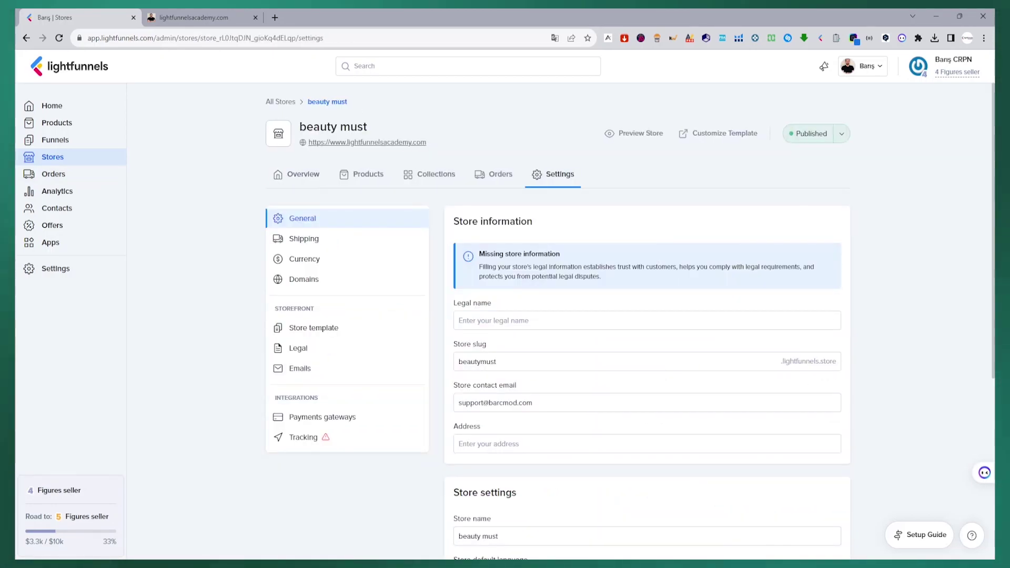
pyautogui.click(305, 280)
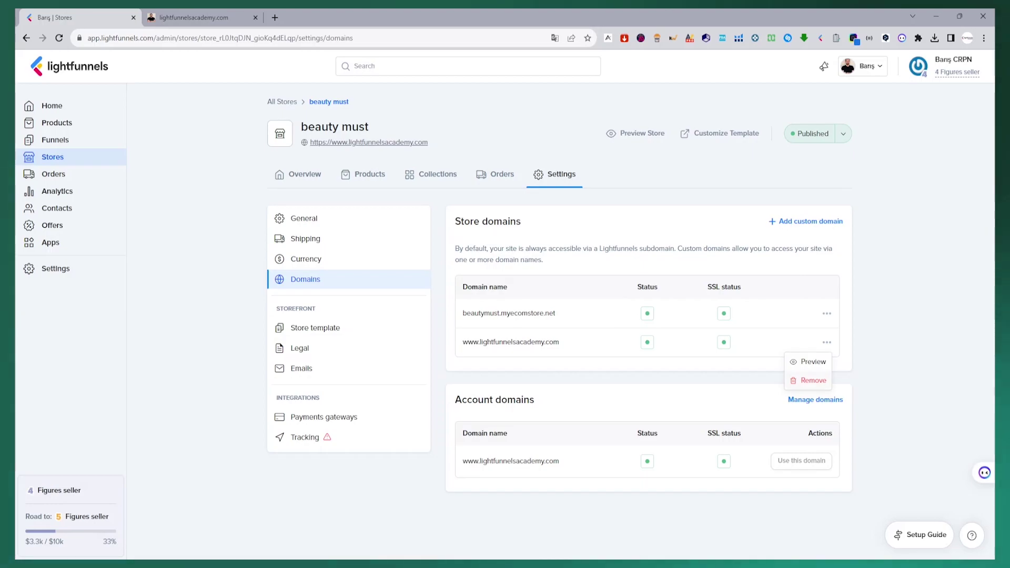
pyautogui.click(813, 380)
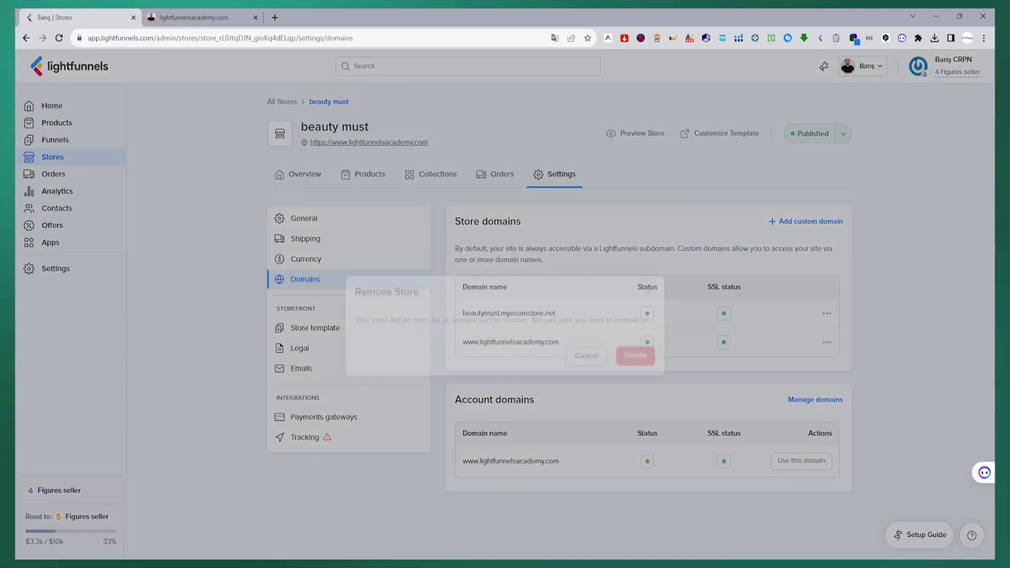
pyautogui.click(635, 334)
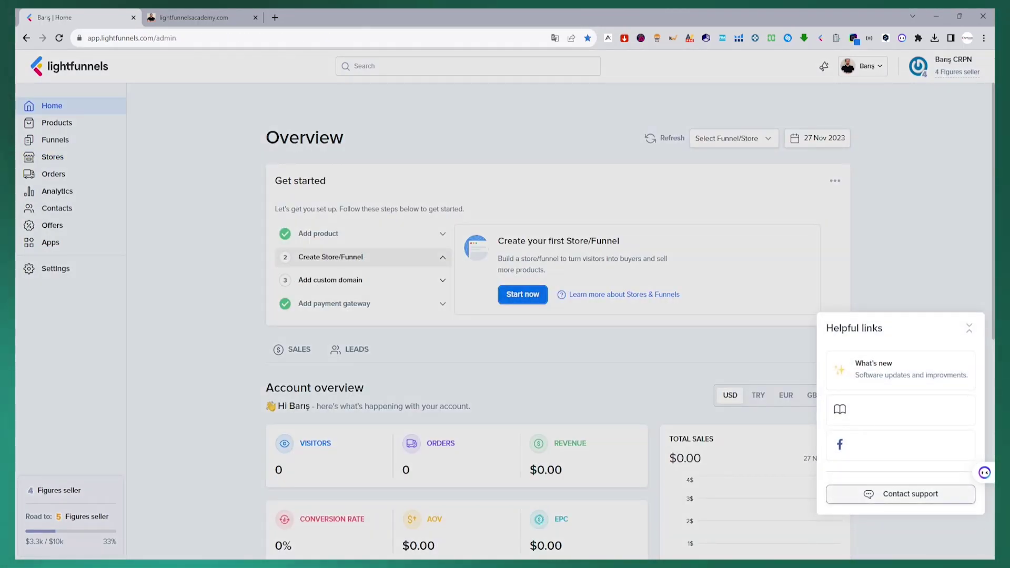
# Open the Lightfunnels support chat
pyautogui.click(900, 494)
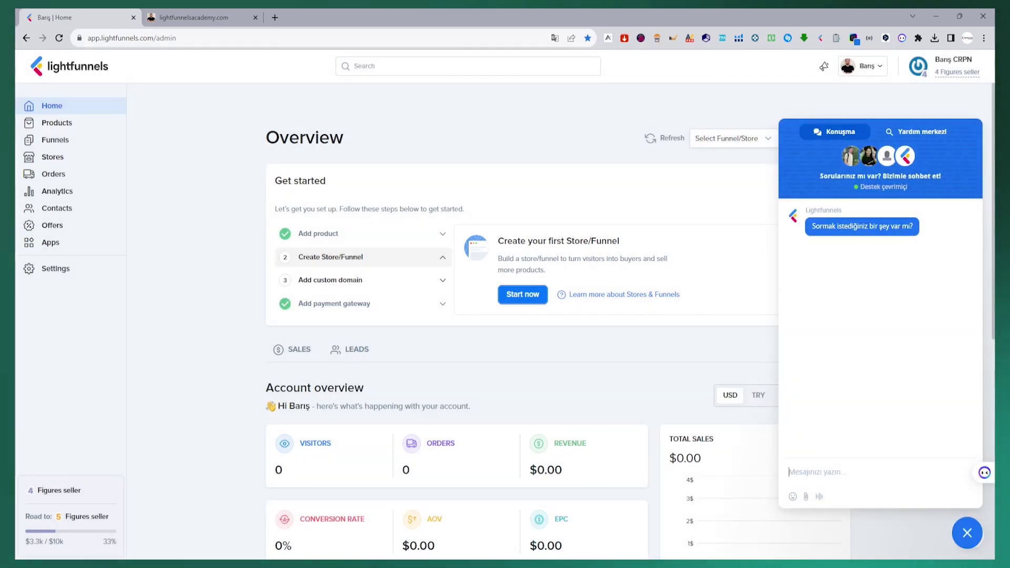